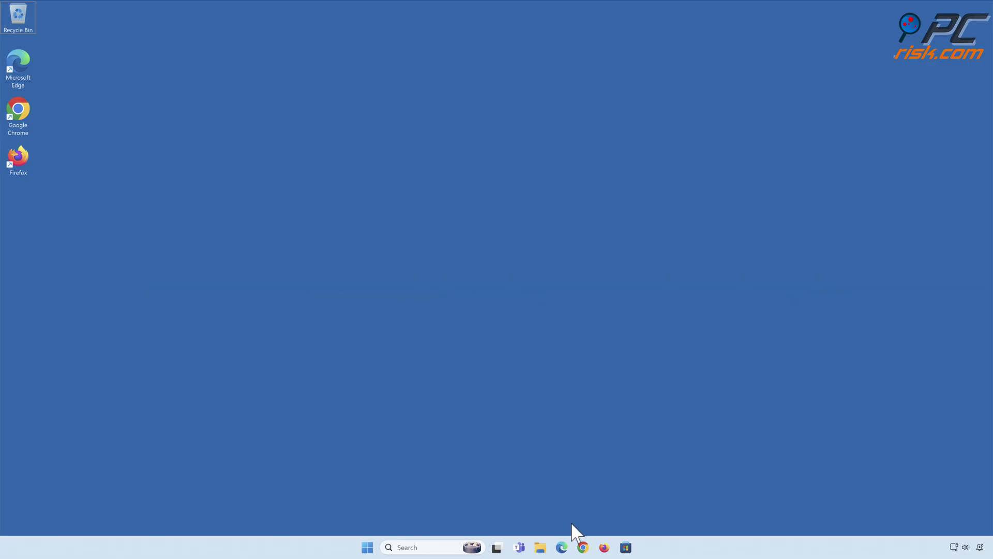
- Open Chrome and search 'testing search engine' from the hijacked new tab
click(584, 548)
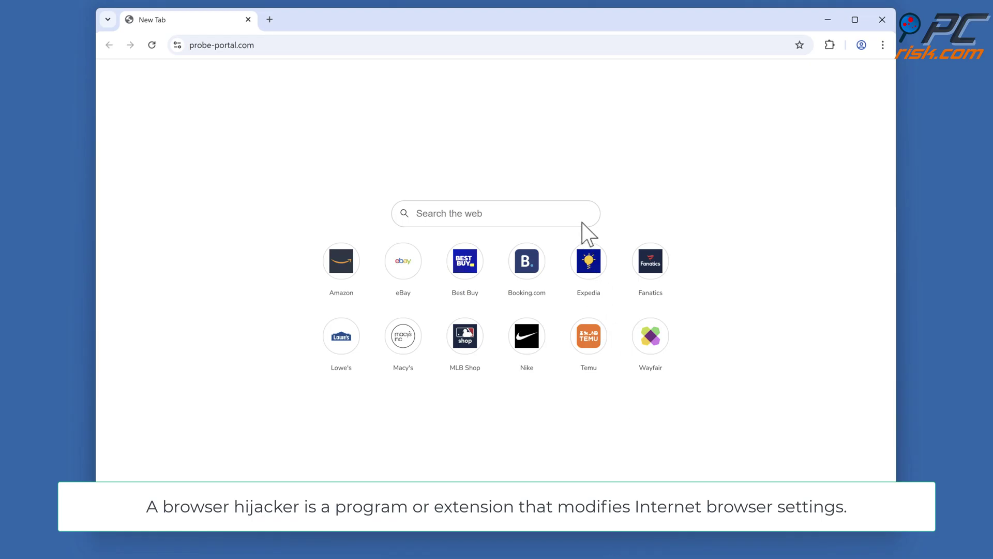
text(testing search engine)
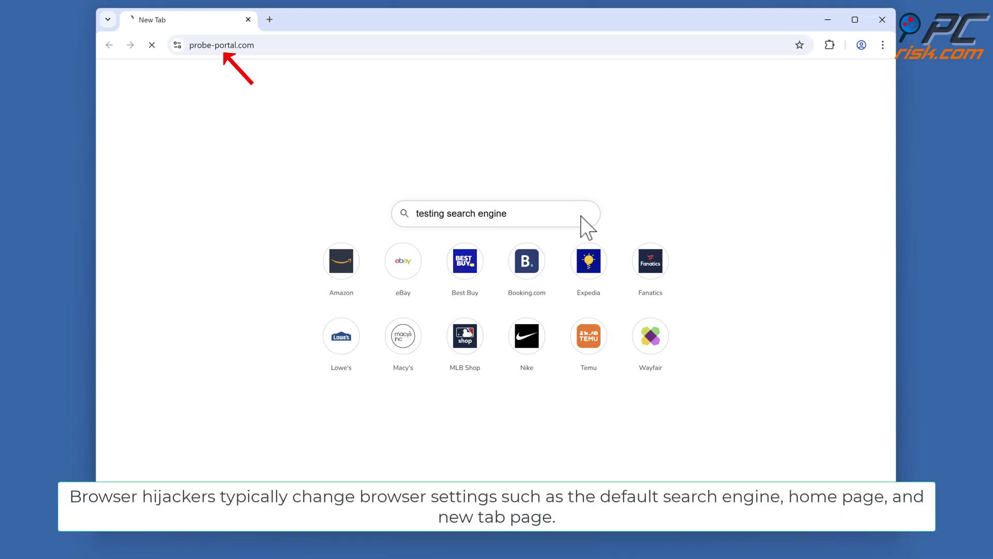
key(Return)
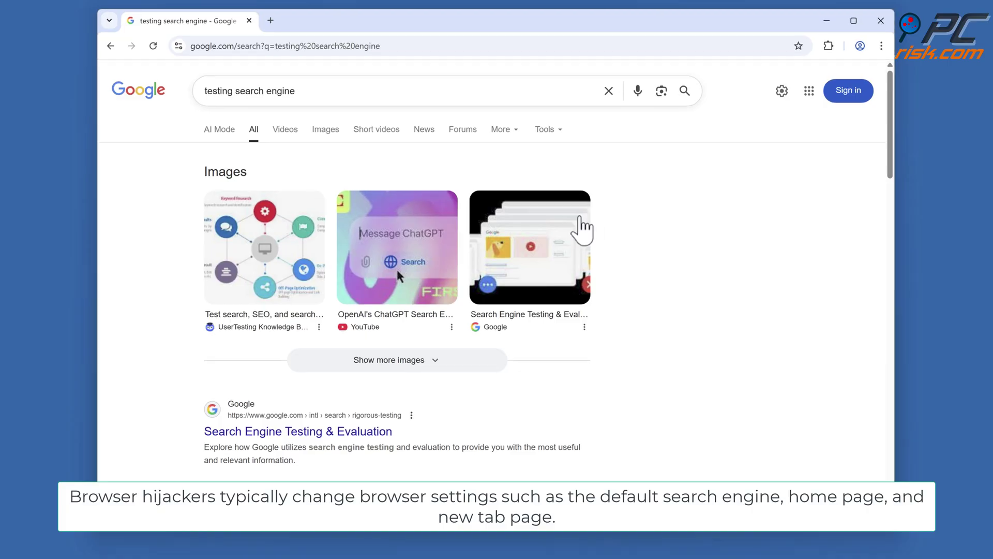
- Open Manage Extensions to show the installed Outer Space Tab 1.0.4 extension
click(811, 89)
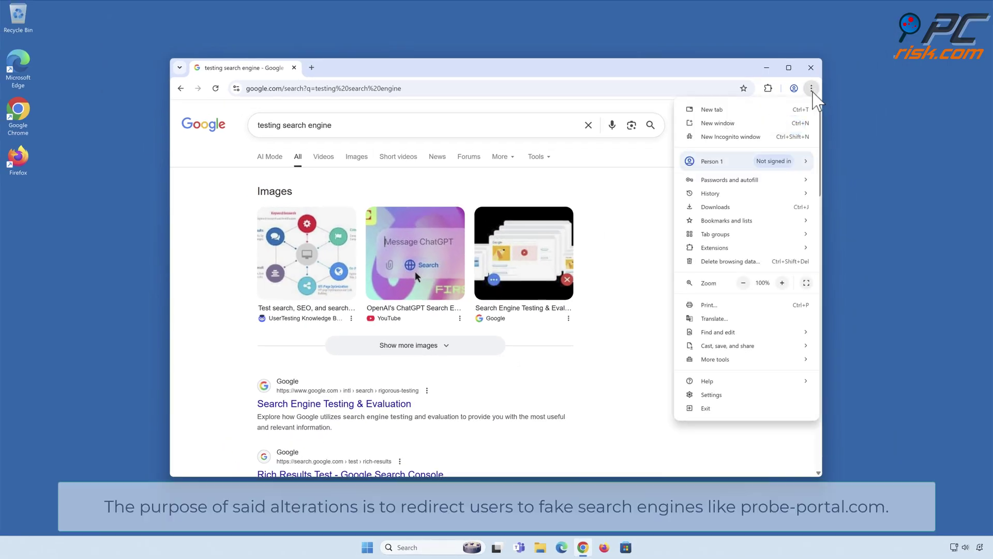
mouse_move(739, 251)
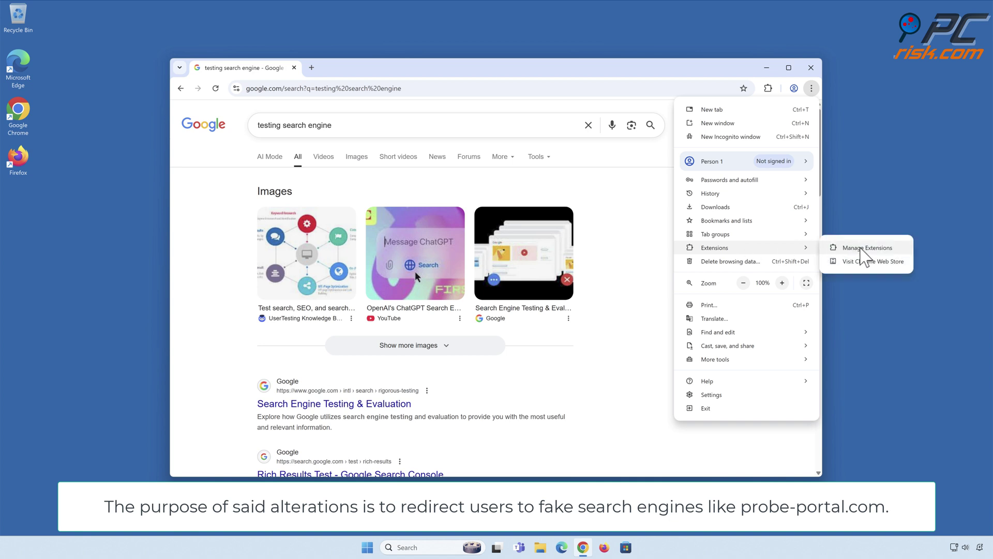
click(870, 251)
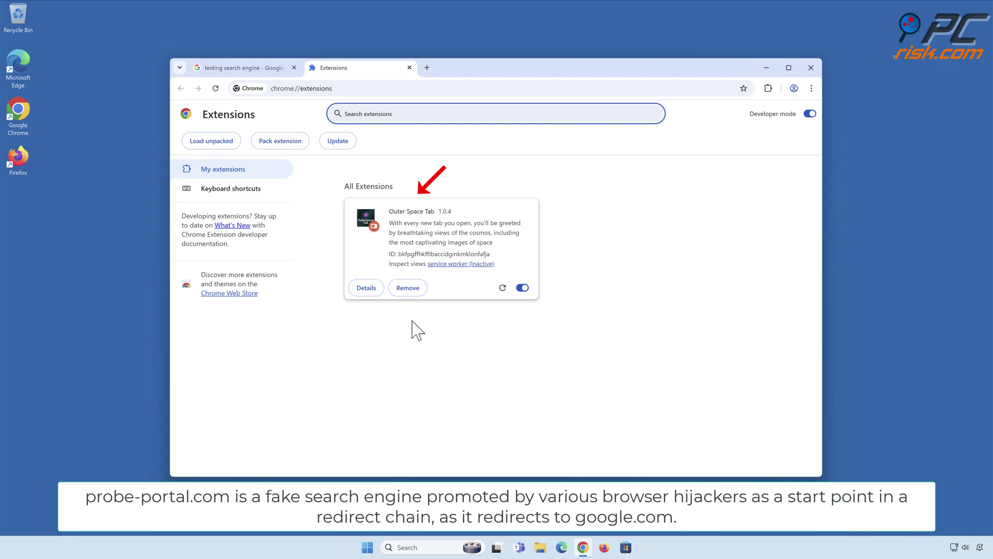
- Find Outer Space Tab (probe-portal.com) as the default search engine, then view its new-tab page
click(811, 88)
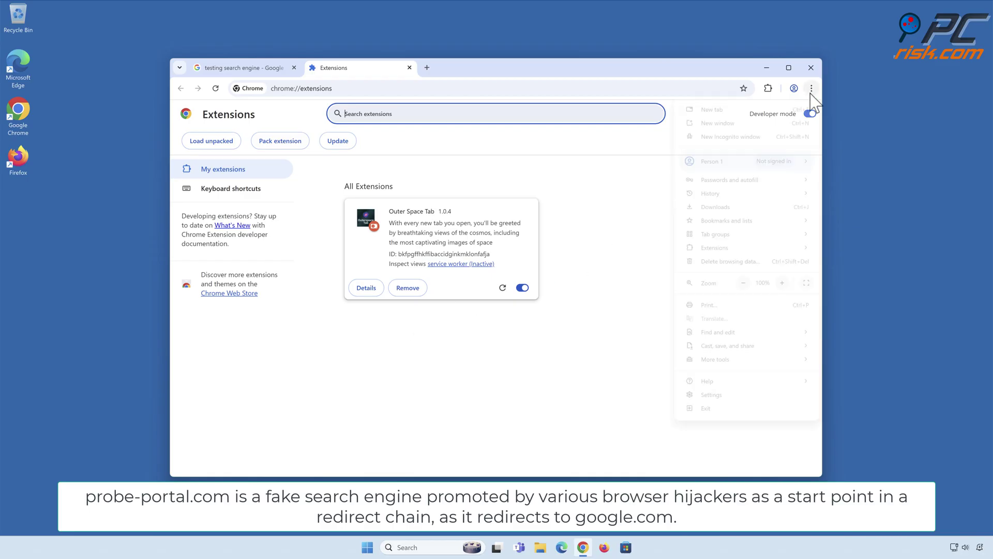
click(711, 395)
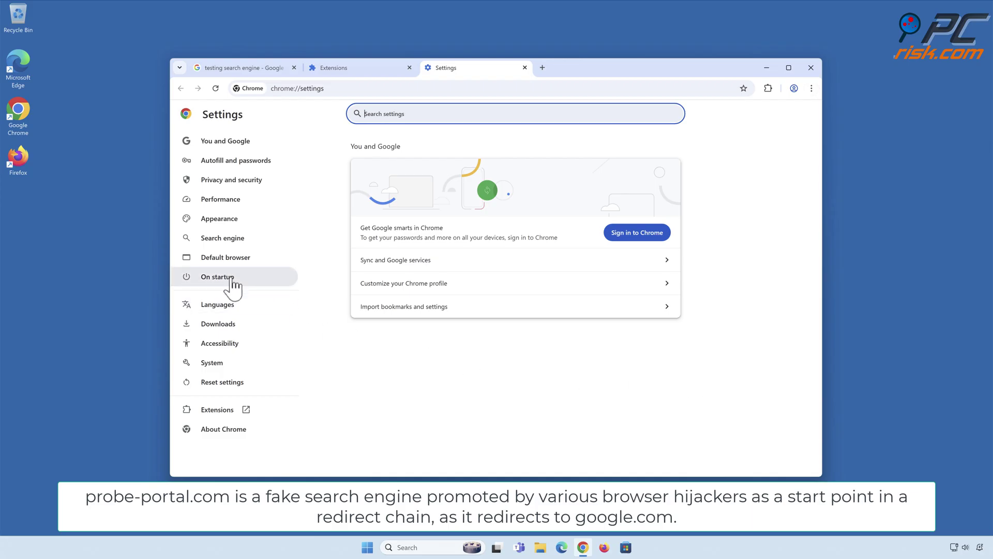
click(229, 243)
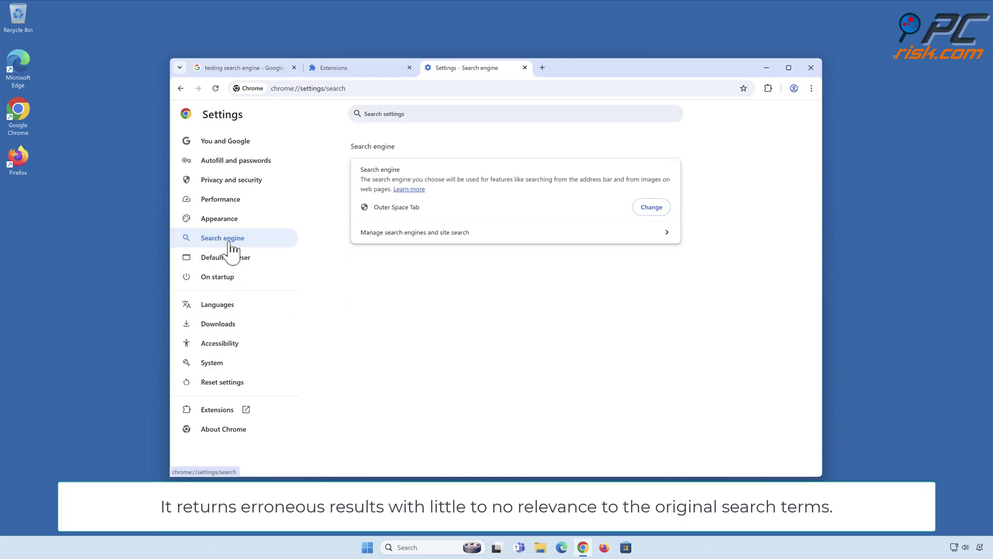
click(666, 236)
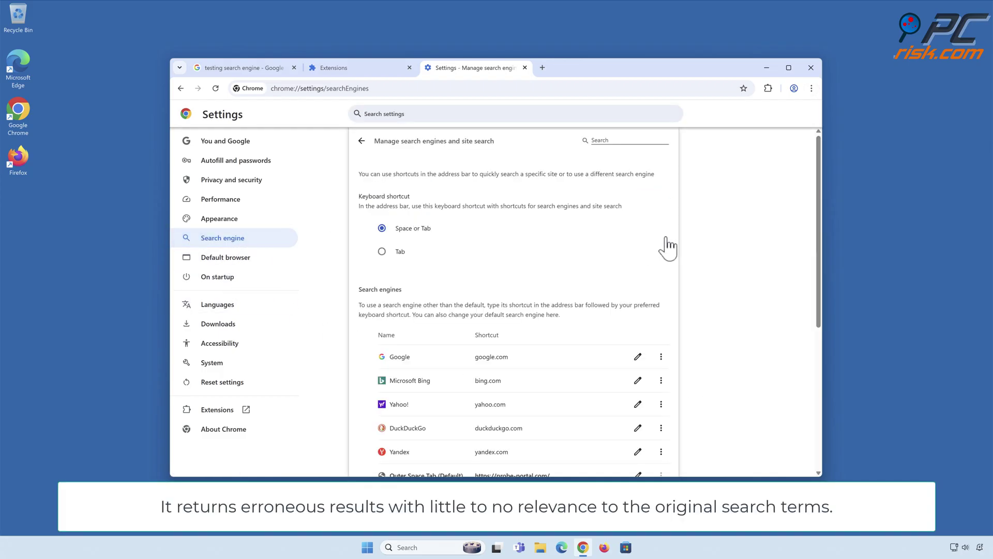
scroll(551, 240, down, 4)
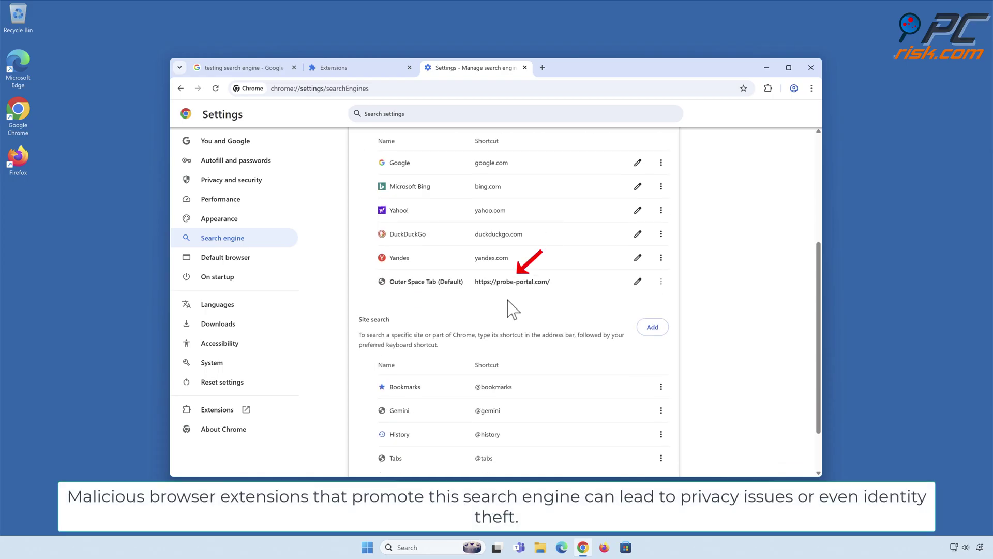
click(543, 68)
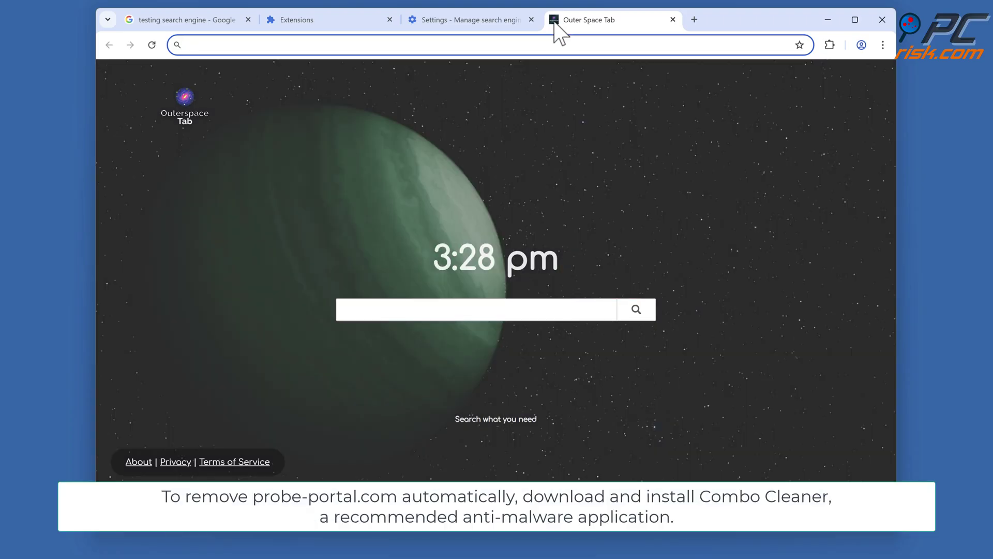
text(www.combocleaner.com)
key(Return)
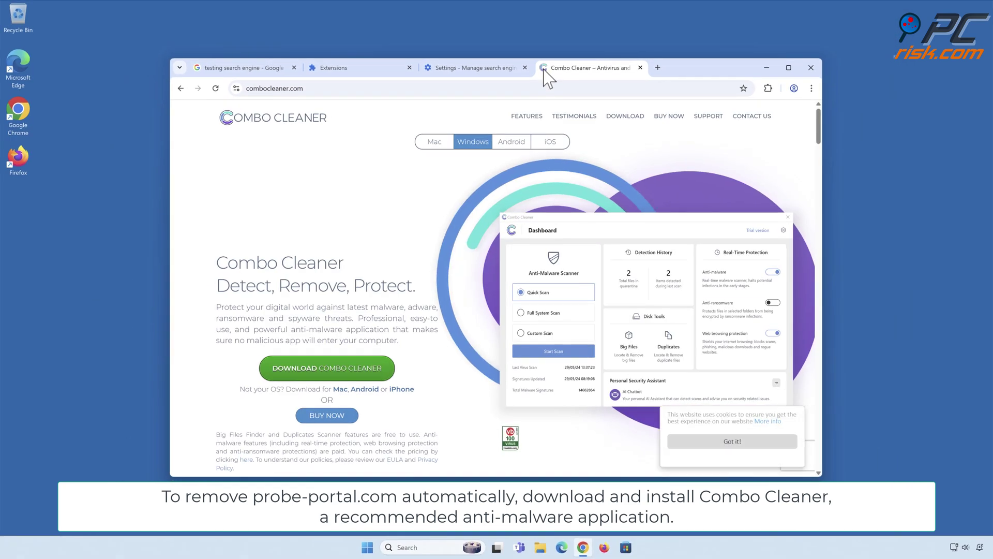
click(329, 379)
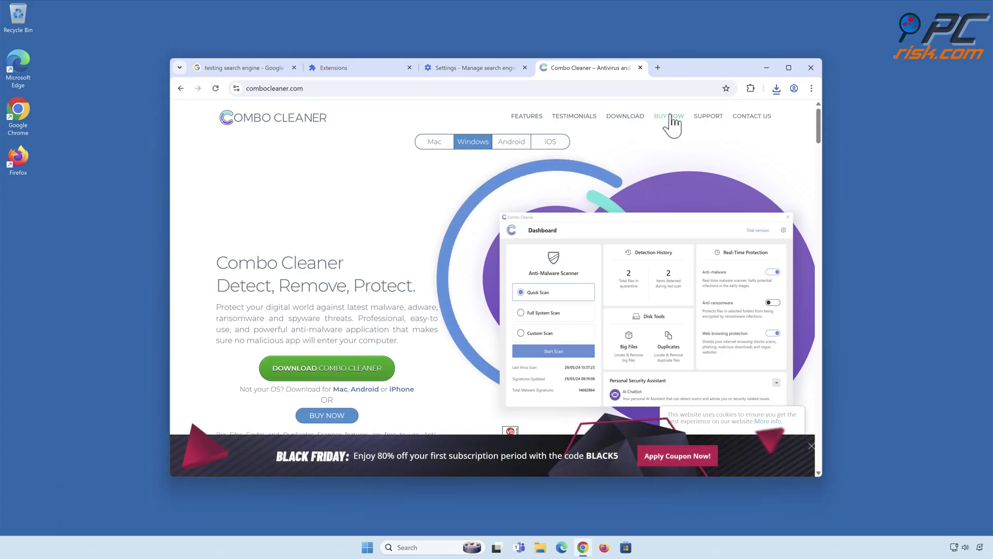
click(811, 68)
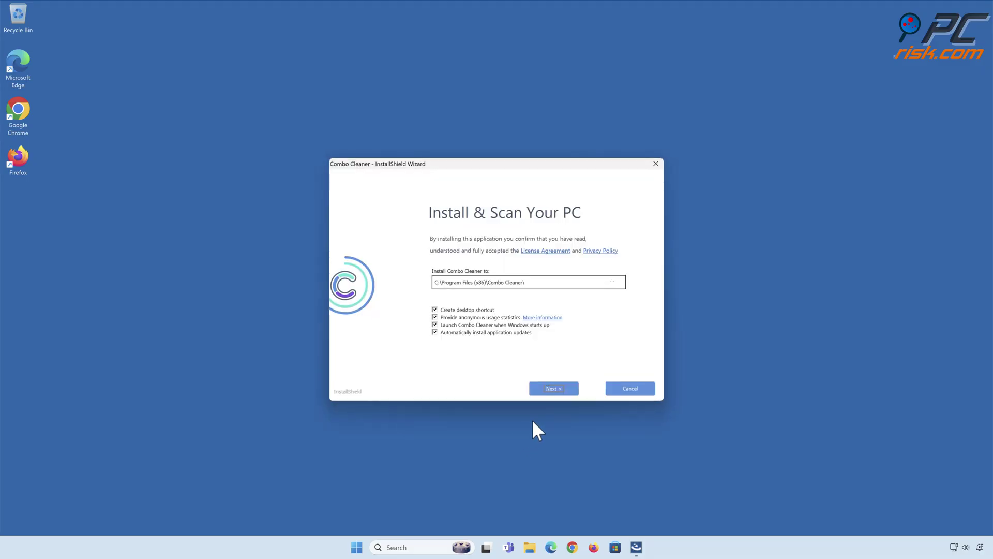
- Finish the Combo Cleaner InstallShield setup so its scan finds two Outer Space Tab extensions
click(553, 390)
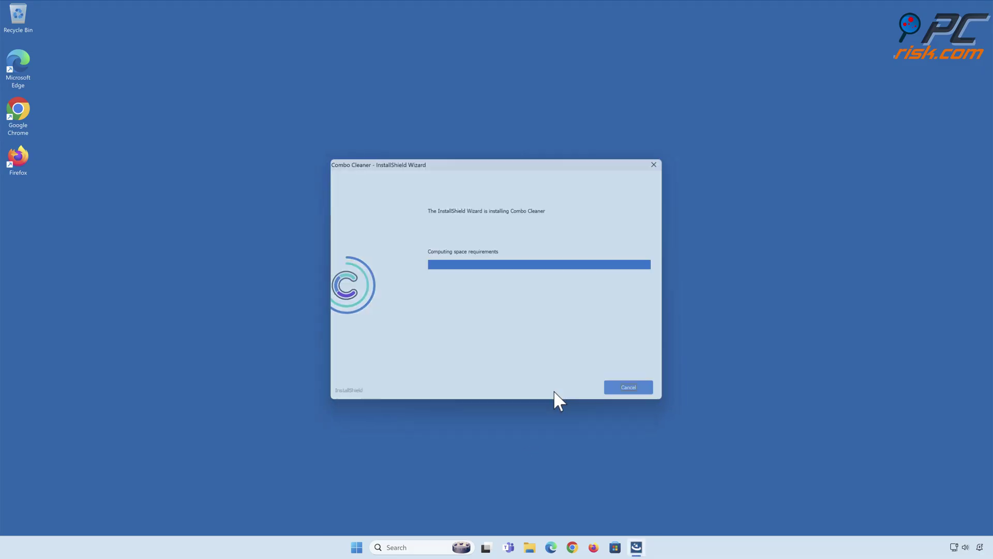
click(631, 390)
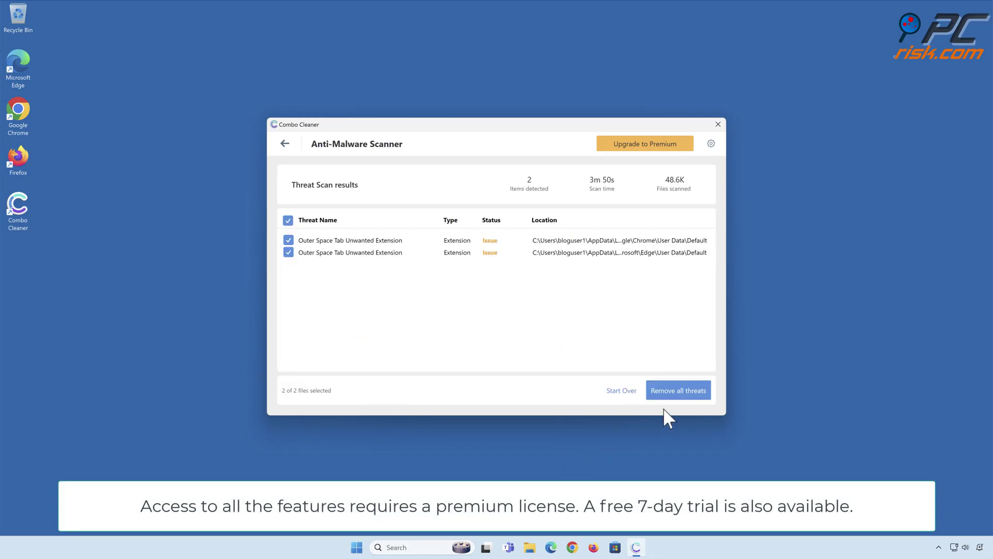
- Start removing all threats and activate the Combo Cleaner license with an activation key
click(680, 394)
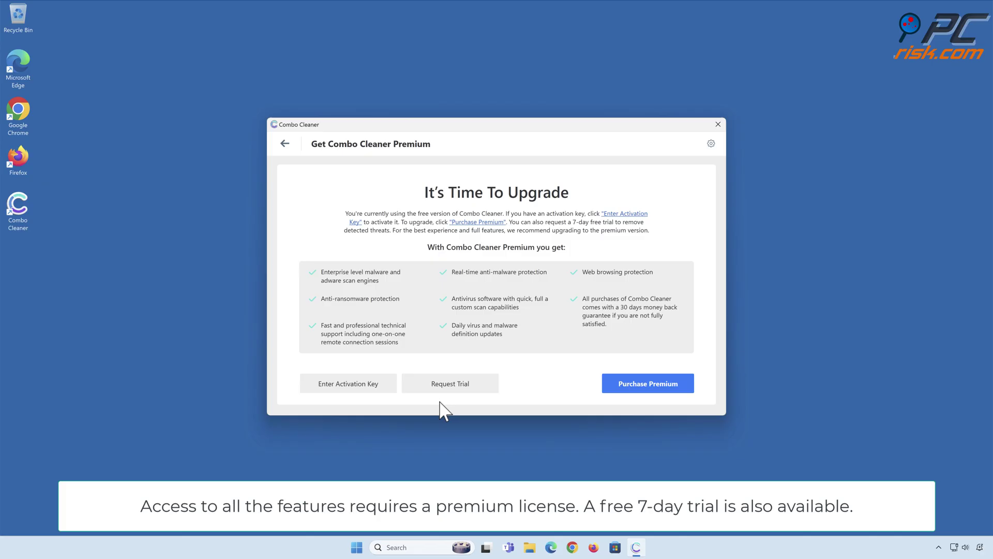
click(349, 386)
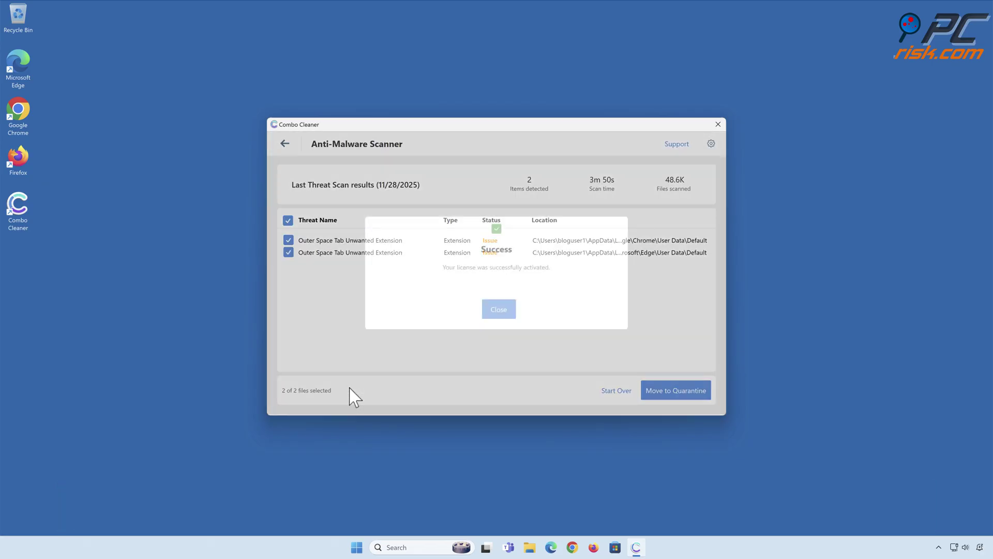
click(497, 313)
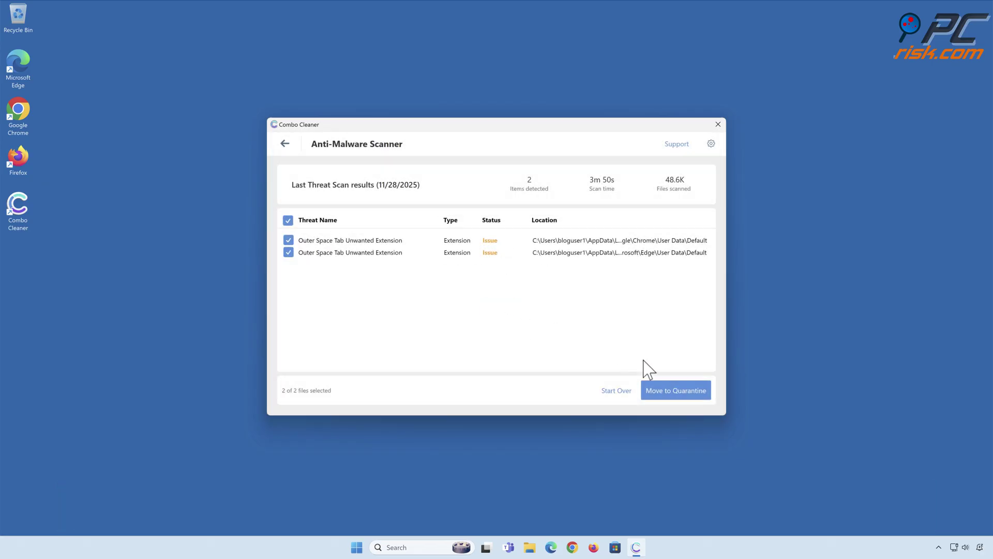
- Quarantine both Outer Space Tab extensions and close Combo Cleaner to the system tray
click(680, 397)
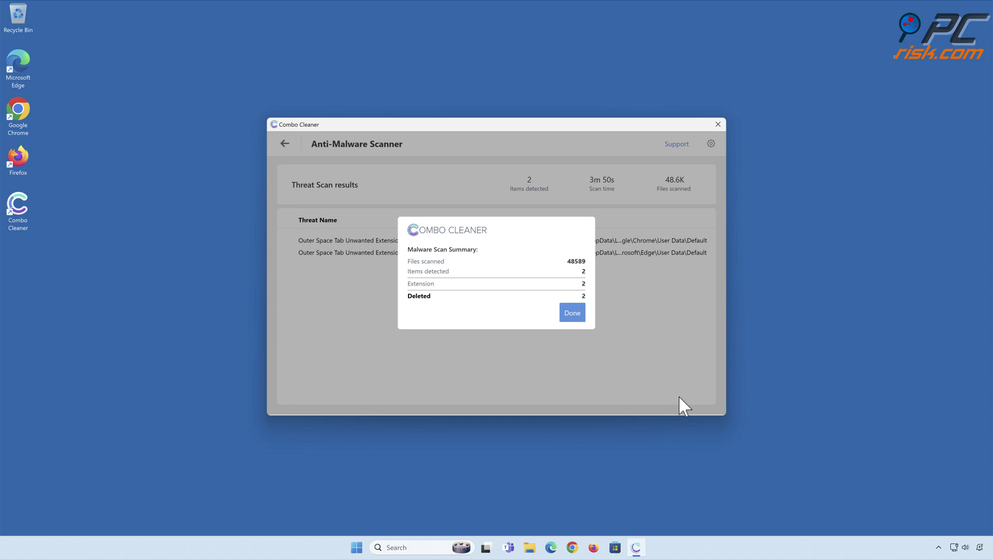
click(572, 313)
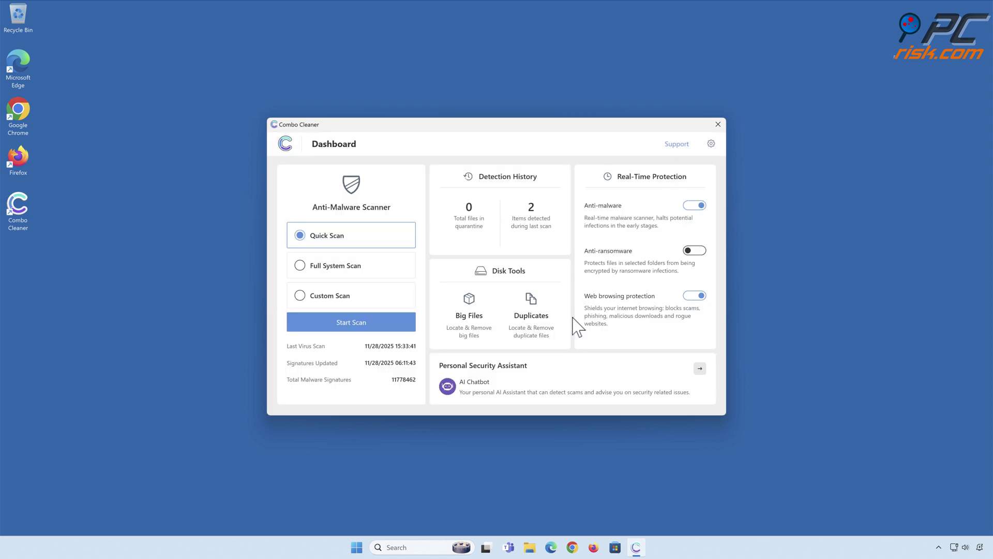
click(718, 125)
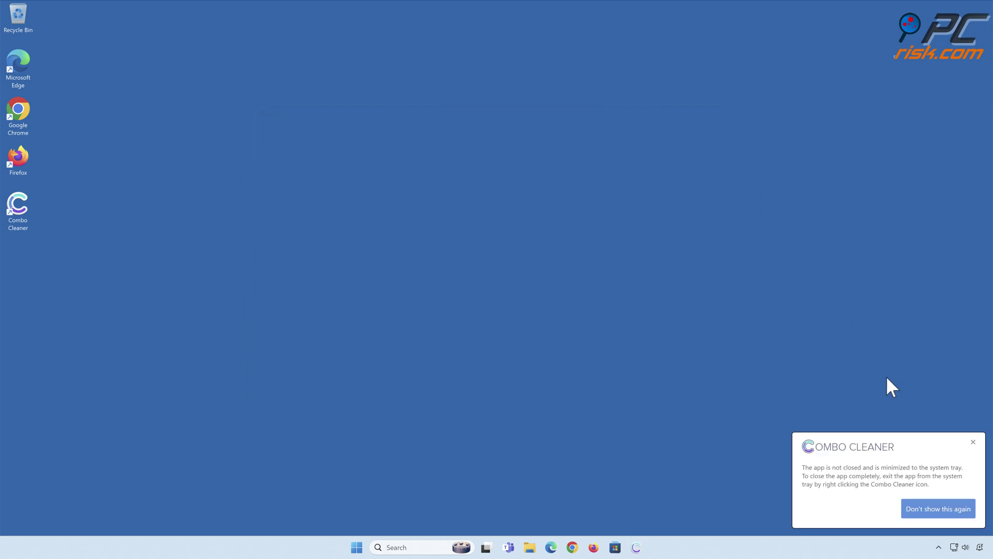
- Dismiss the Combo Cleaner notification in the bottom-right corner
click(972, 442)
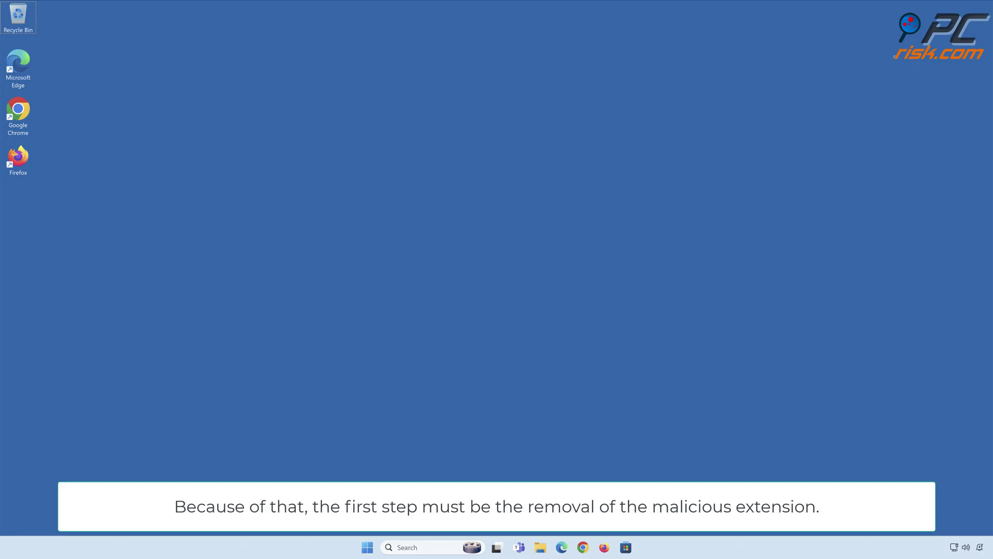
- Remove the Outer Space Tab extension from Chrome's Manage Extensions page
click(583, 547)
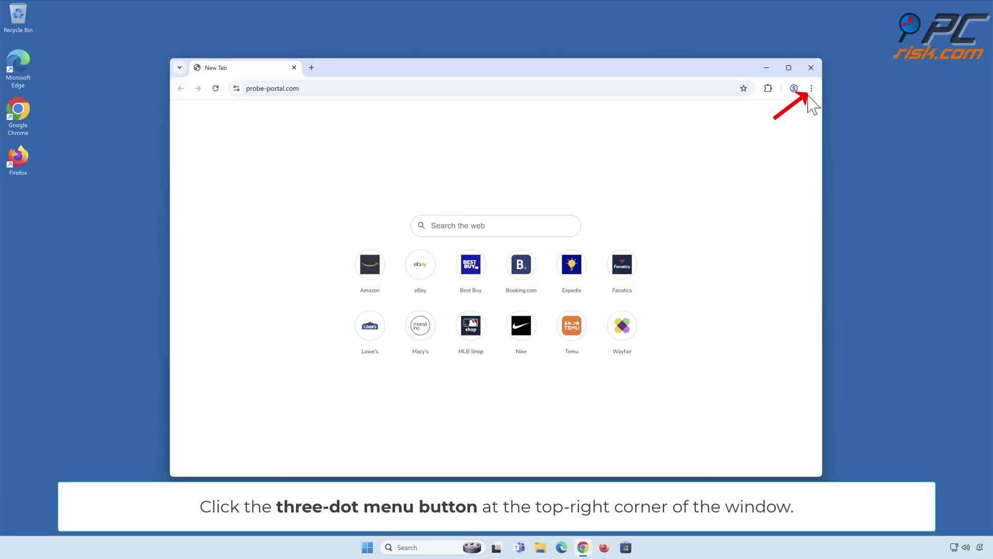
click(811, 89)
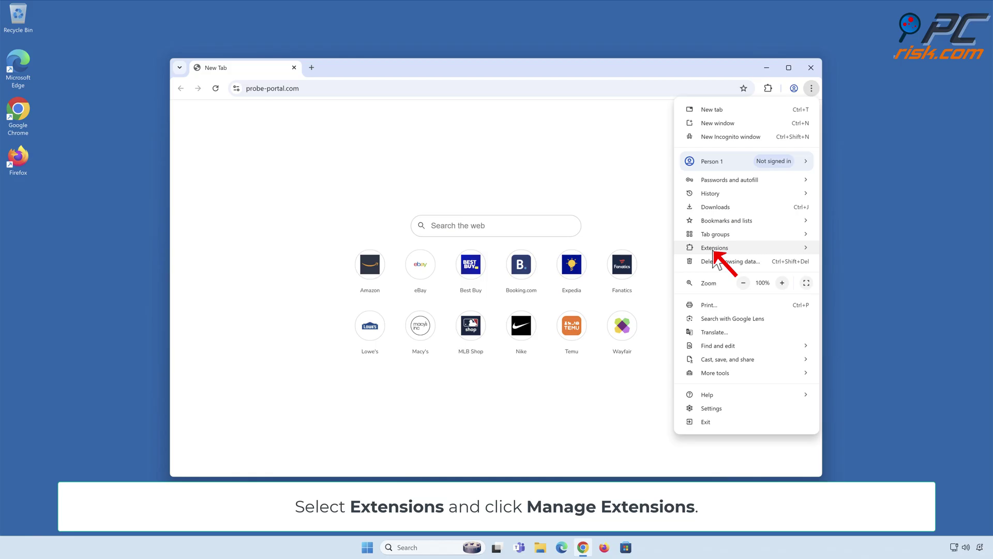
mouse_move(714, 247)
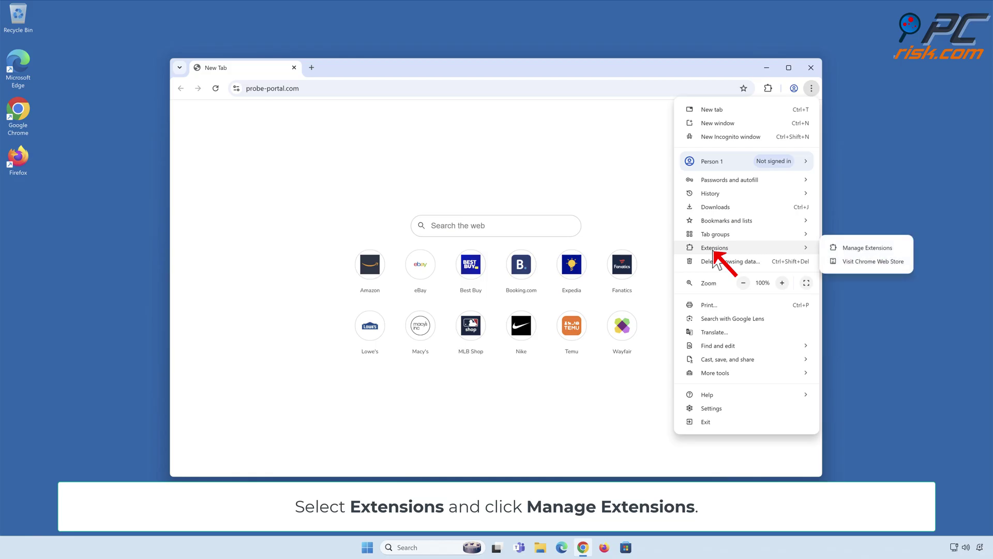
click(867, 250)
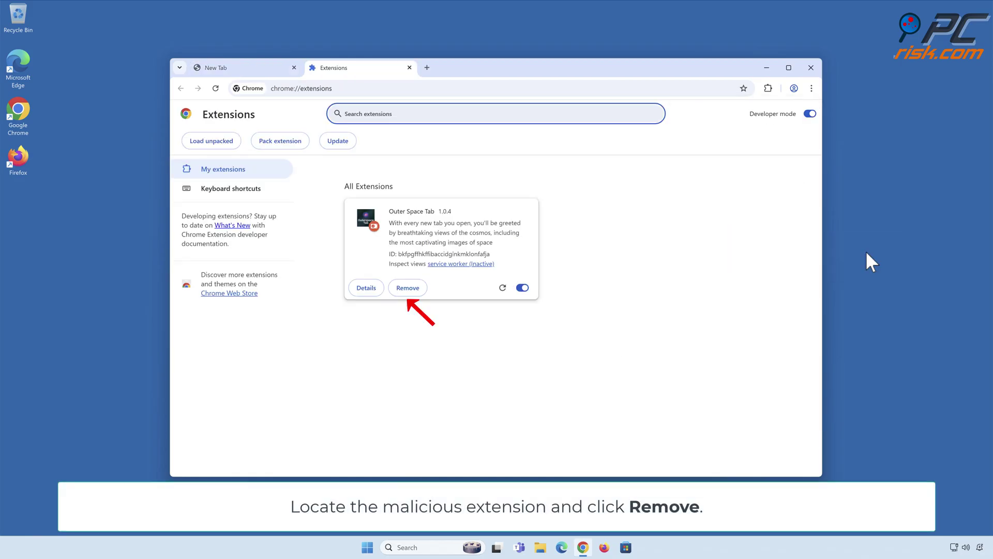
click(408, 289)
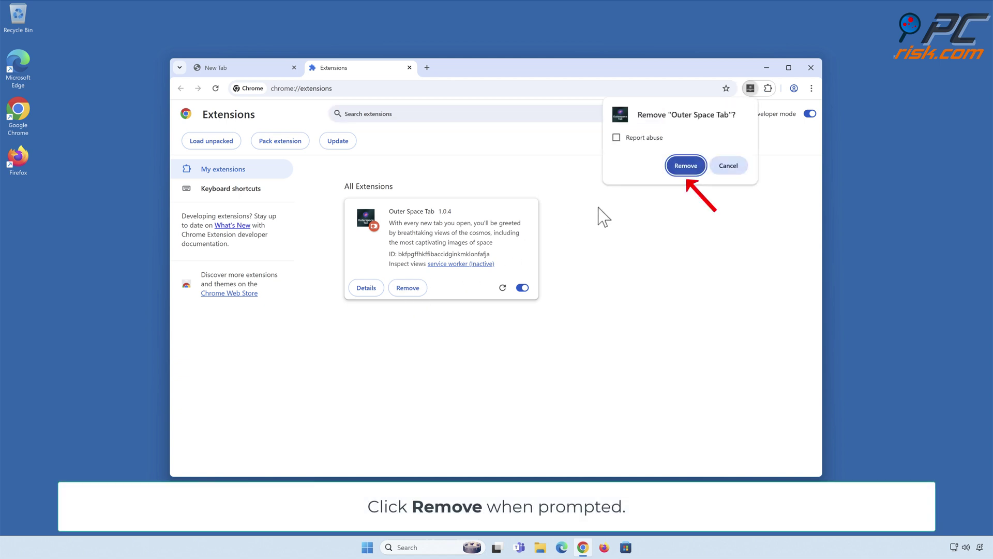
click(686, 167)
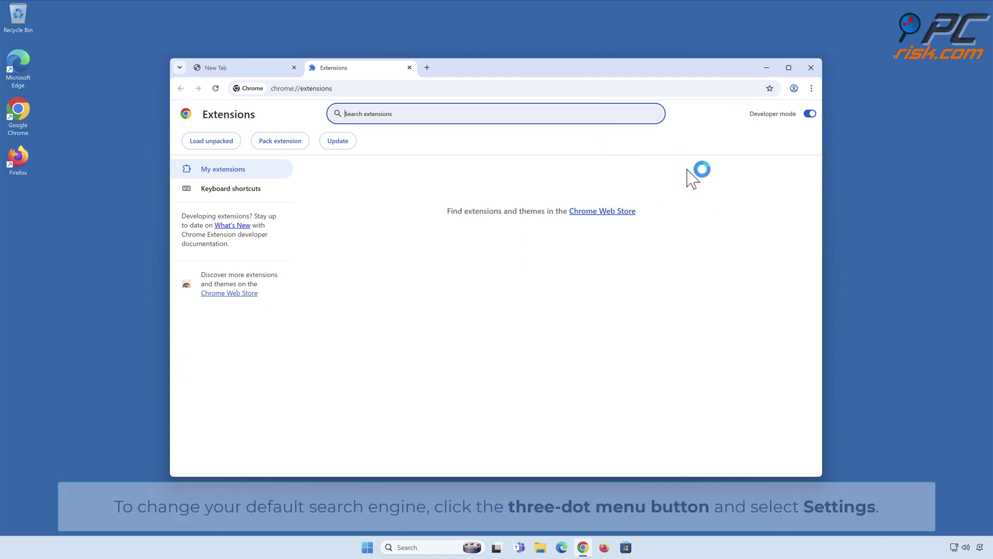
- Make Google the default search engine in Chrome's search engine settings
click(811, 89)
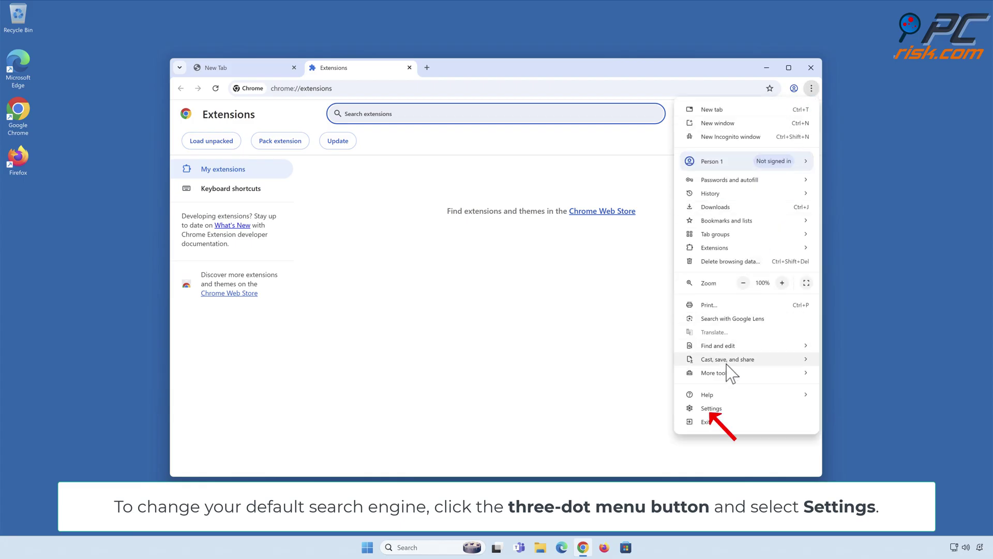
click(712, 409)
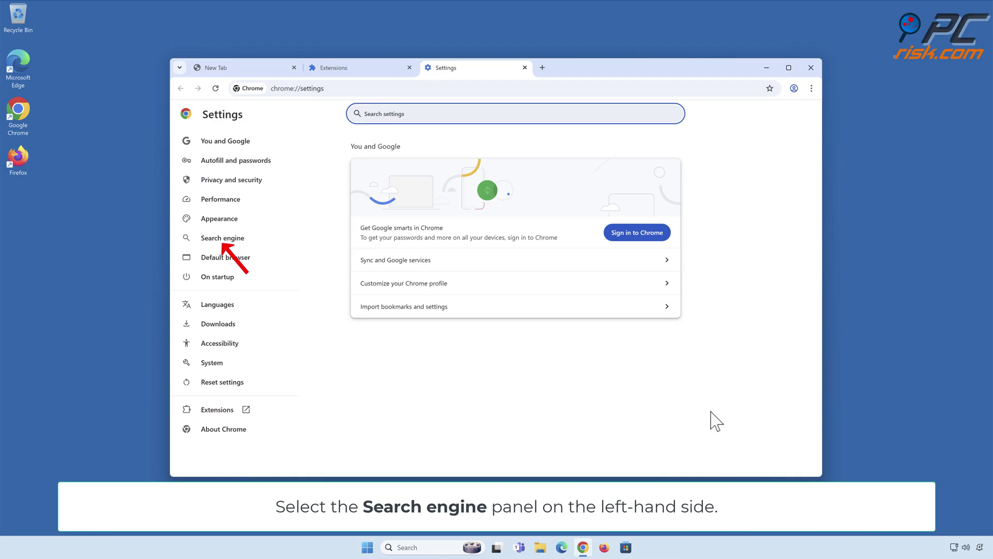
click(230, 242)
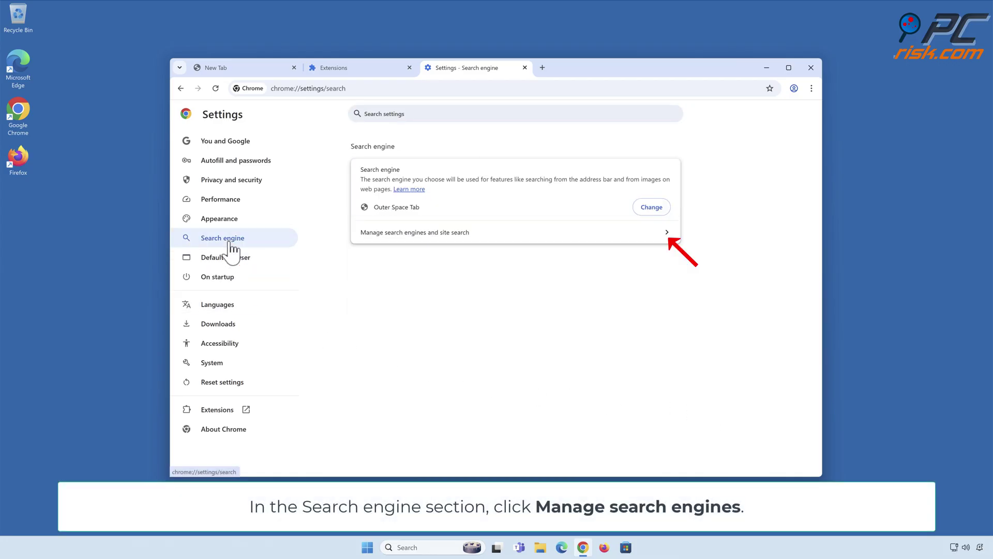
click(666, 236)
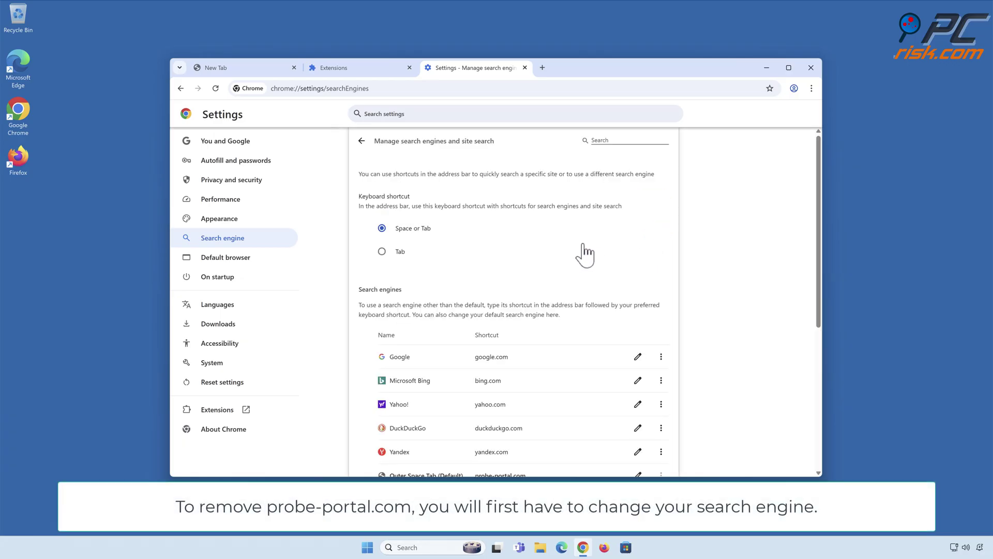
scroll(566, 255, down, 3)
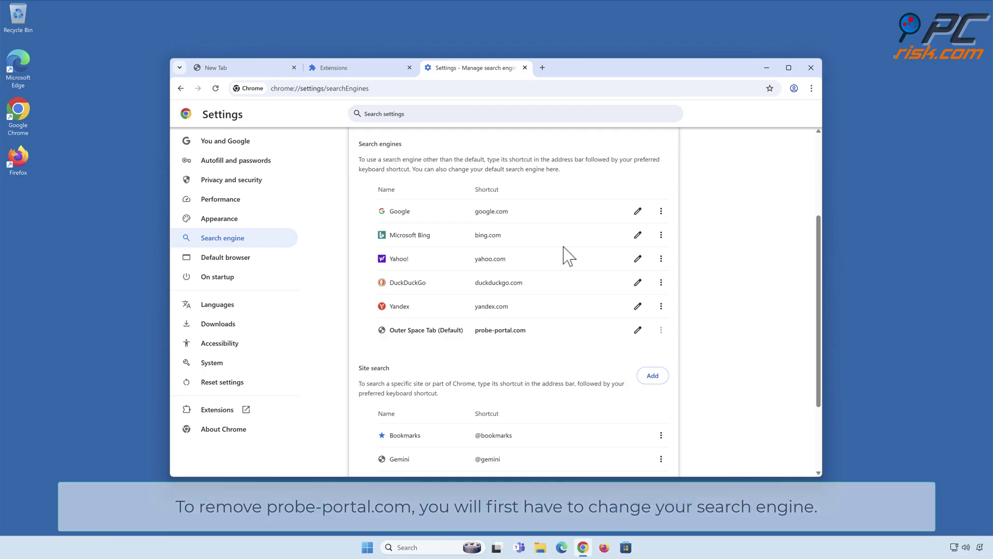
click(661, 211)
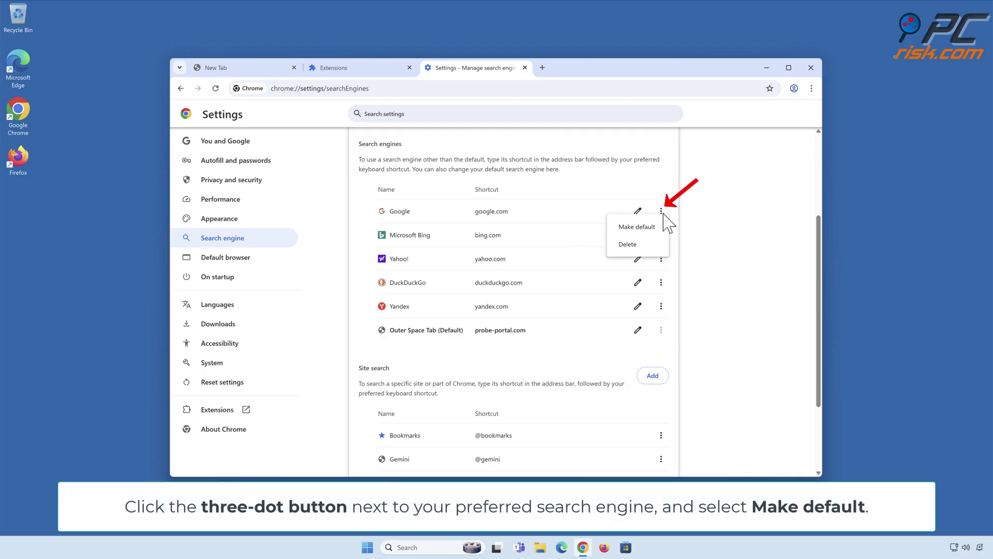
click(639, 232)
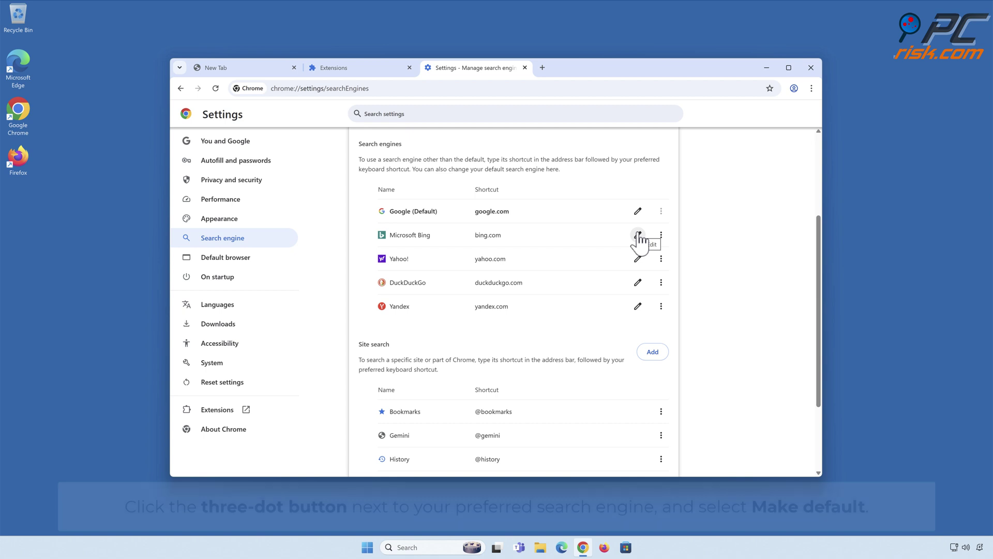
- Delete the Outer Space Tab probe-portal.com site search entry
scroll(639, 233, down, 2)
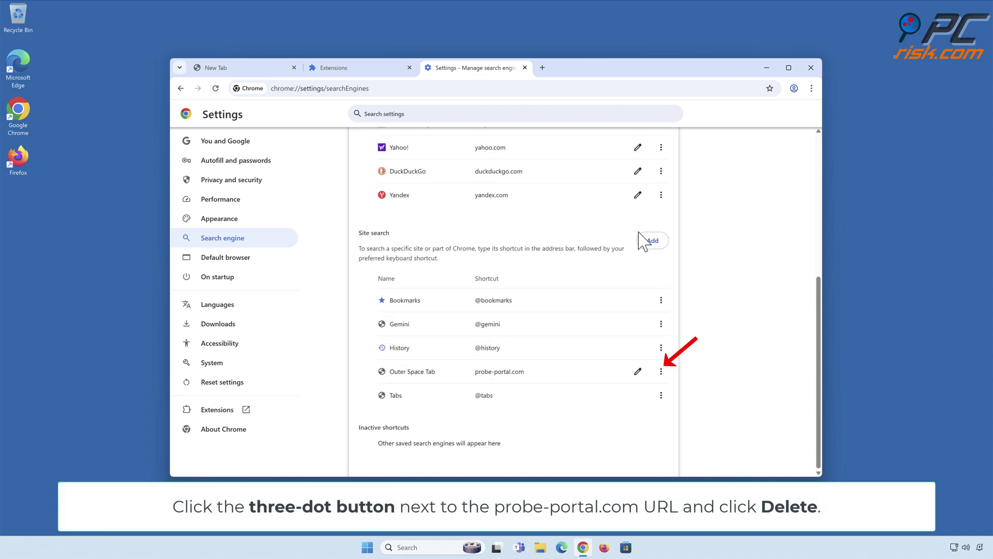
click(661, 372)
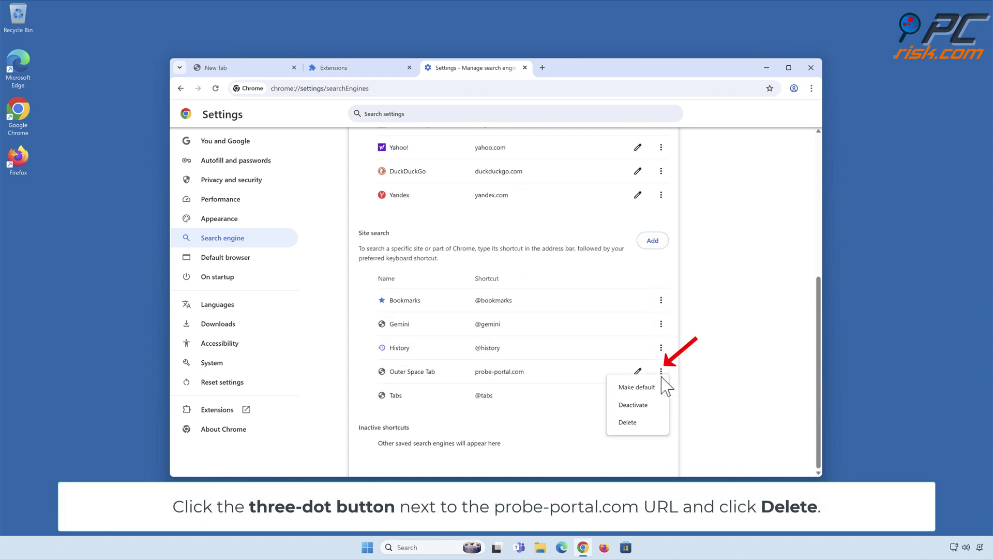
click(630, 423)
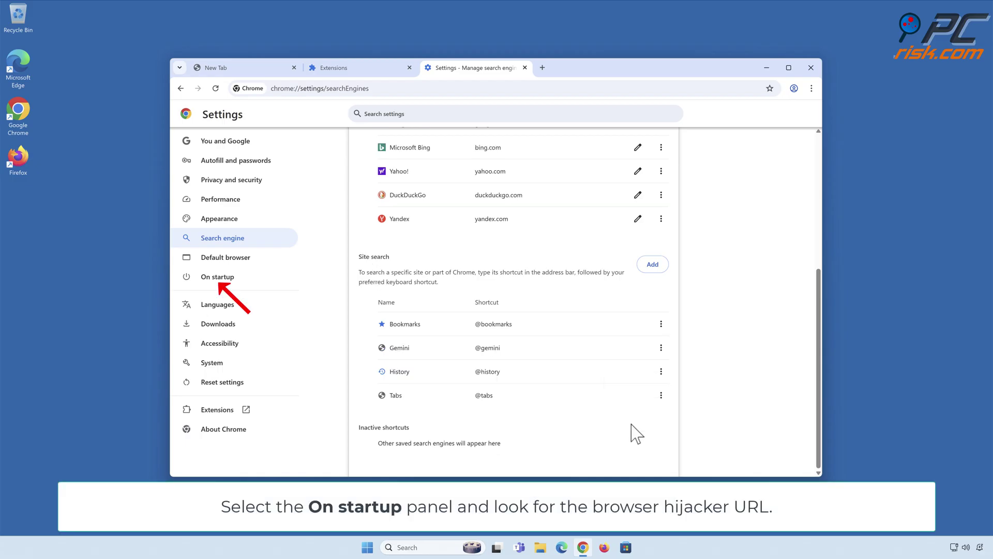
- Remove probe-portal.com from Chrome's On startup pages, then close Chrome
click(218, 283)
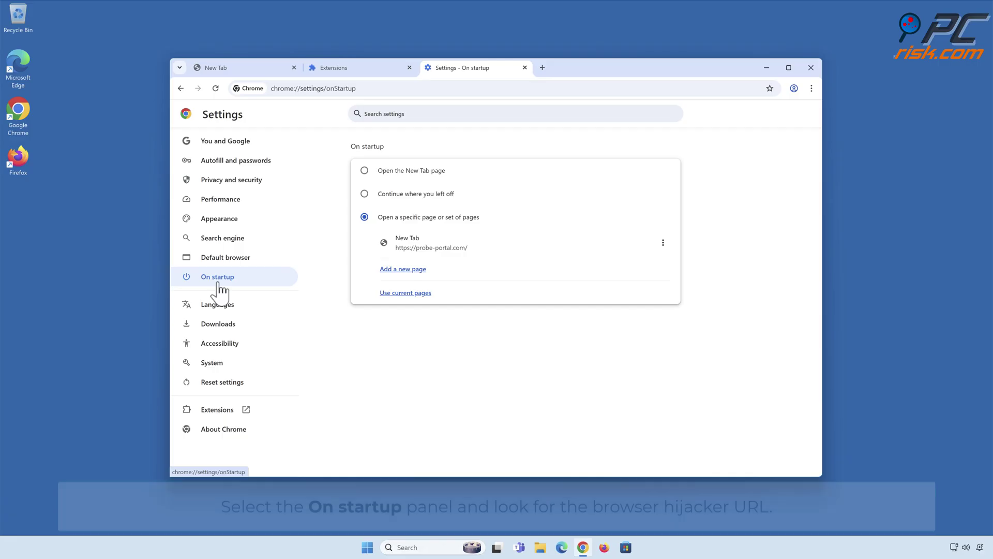
click(662, 243)
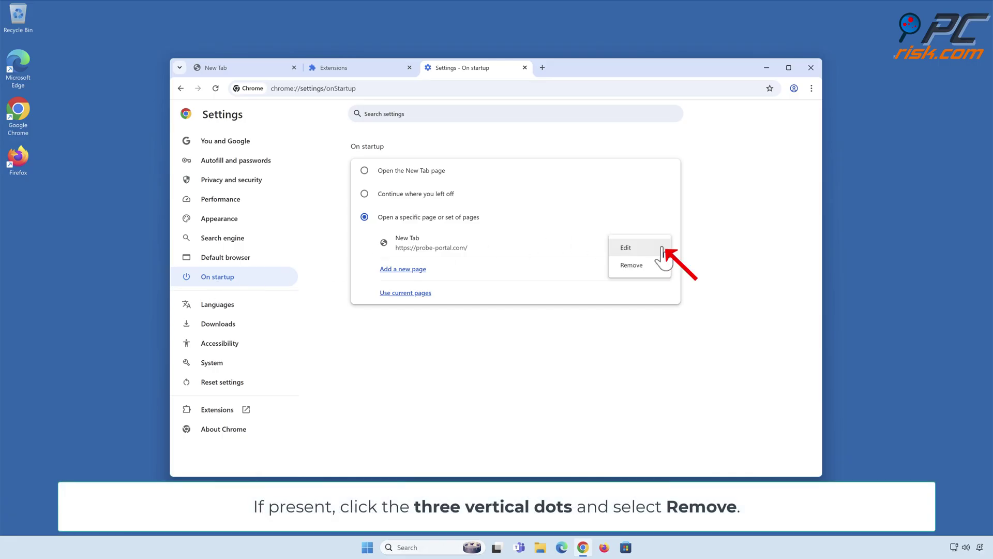
click(630, 270)
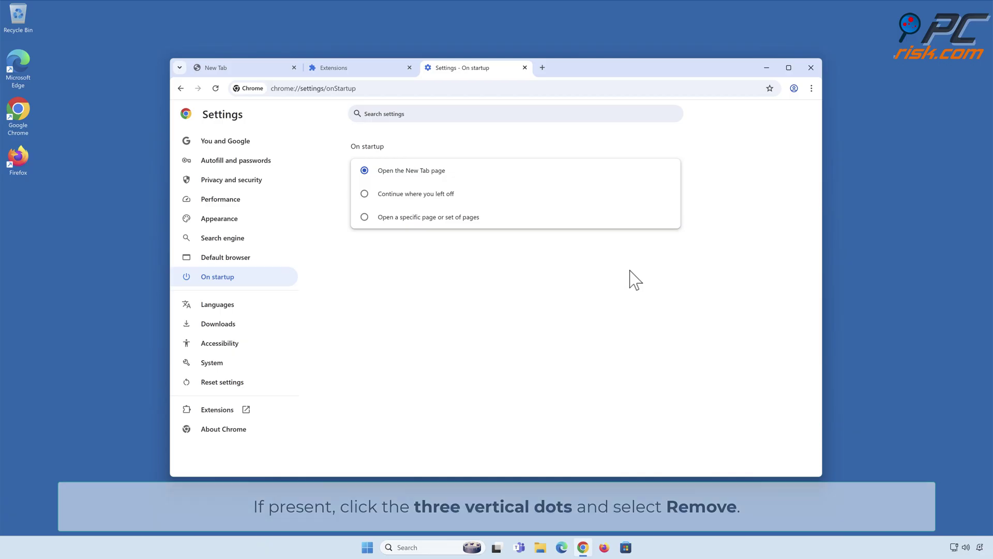
click(810, 67)
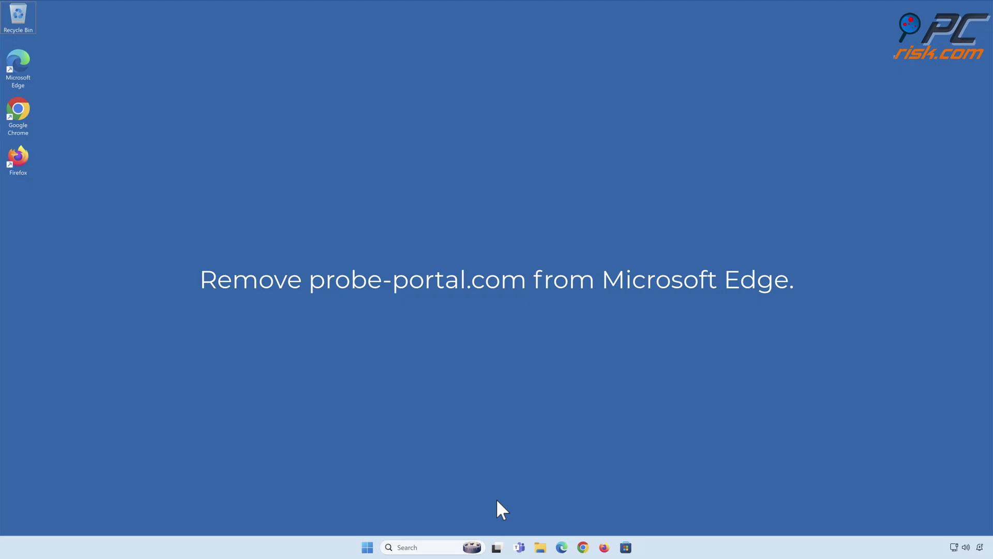
- Open Microsoft Edge and remove the Outer Space Tab extension from Manage extensions
click(562, 548)
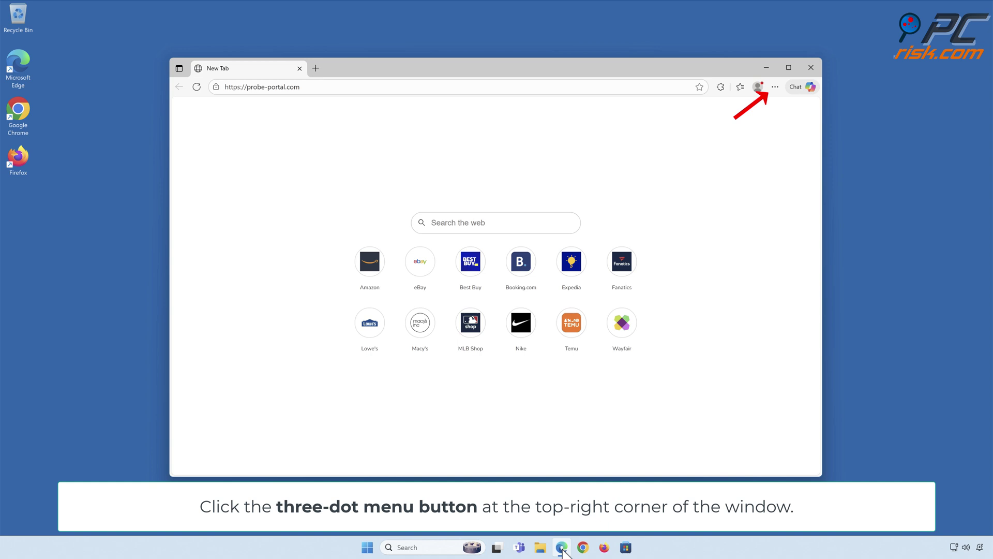
click(774, 88)
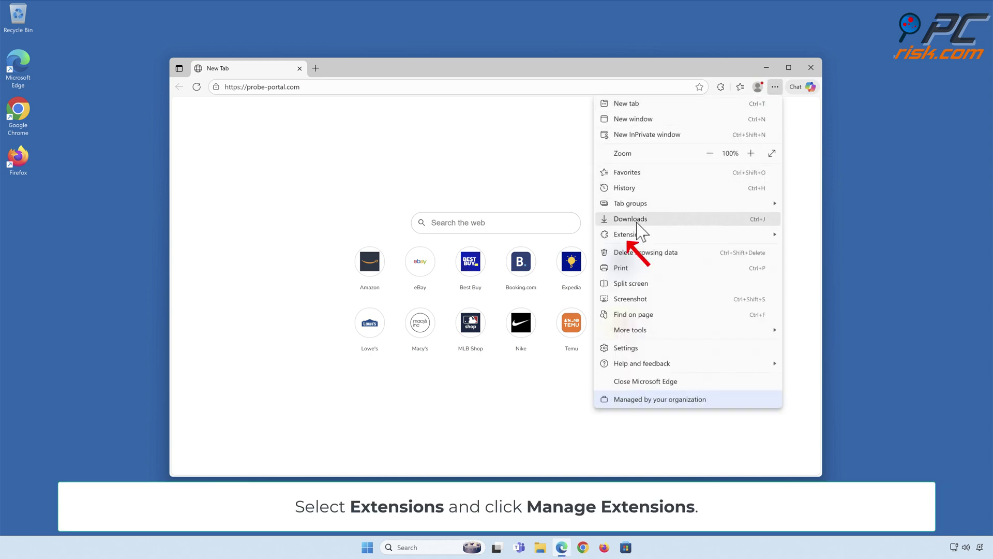
mouse_move(629, 239)
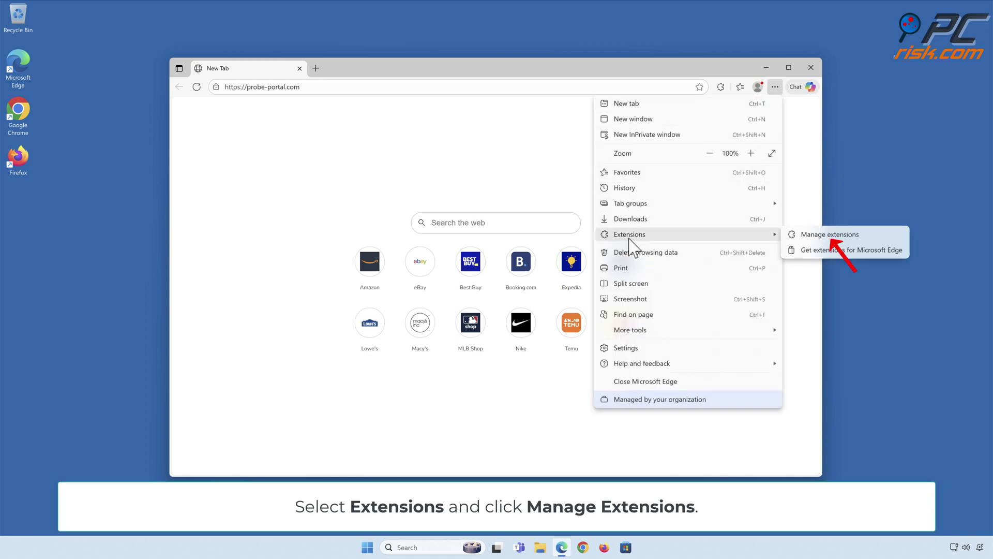
click(827, 235)
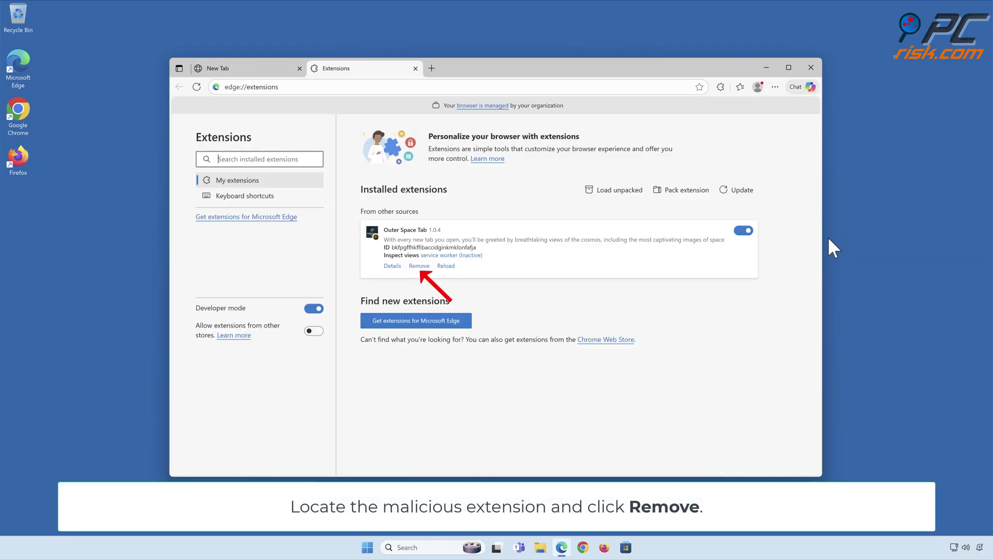
click(420, 266)
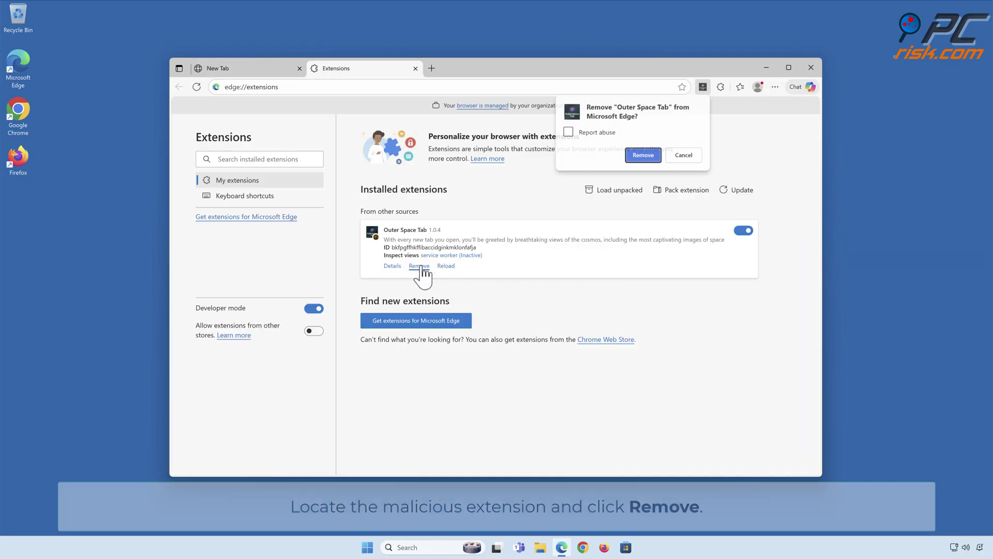
click(644, 157)
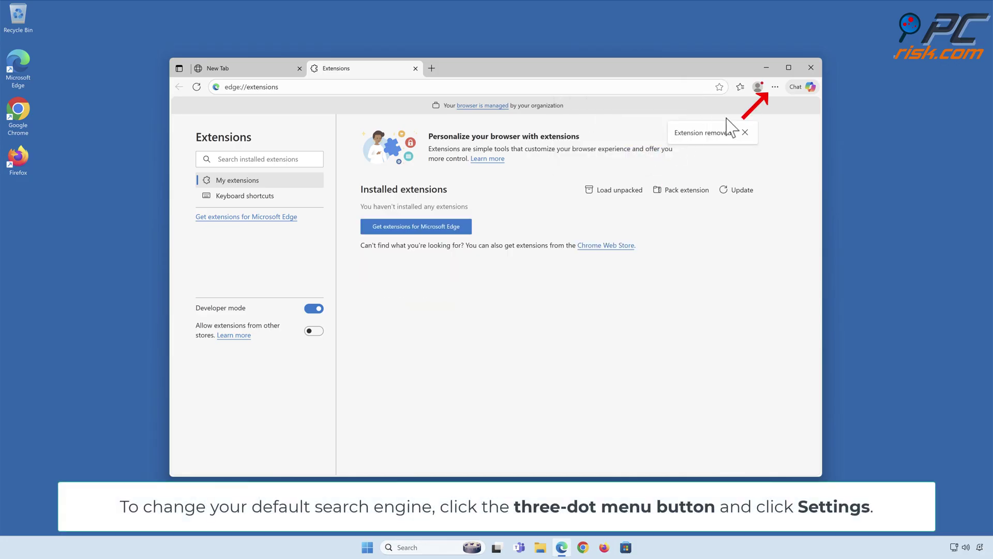
- Open Edge's address bar search engines list via Privacy, search, and services settings
click(775, 88)
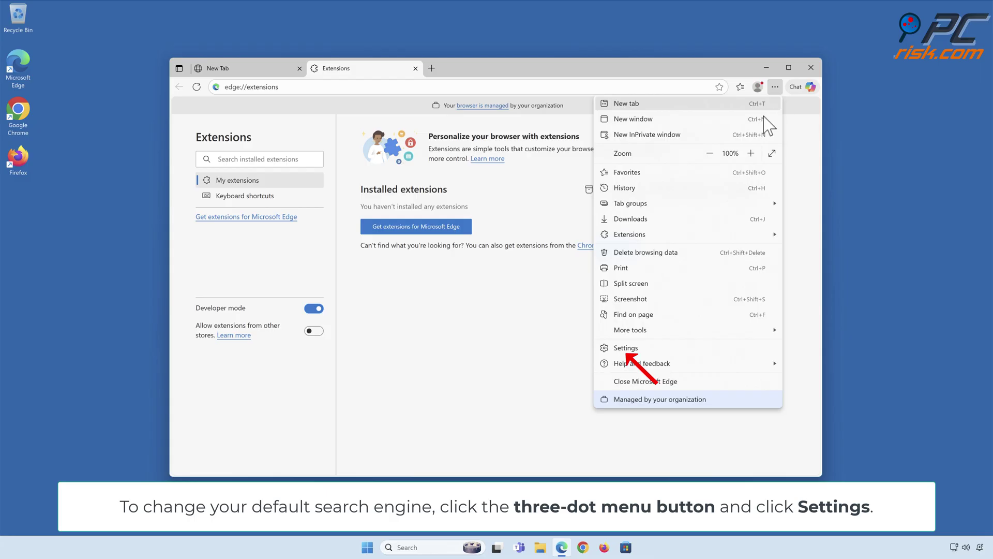
click(624, 349)
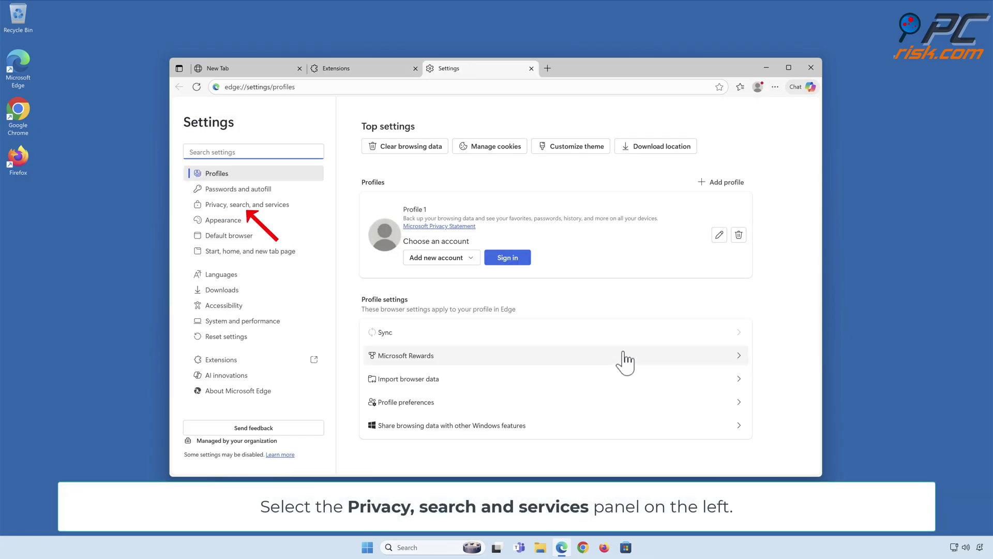
click(250, 207)
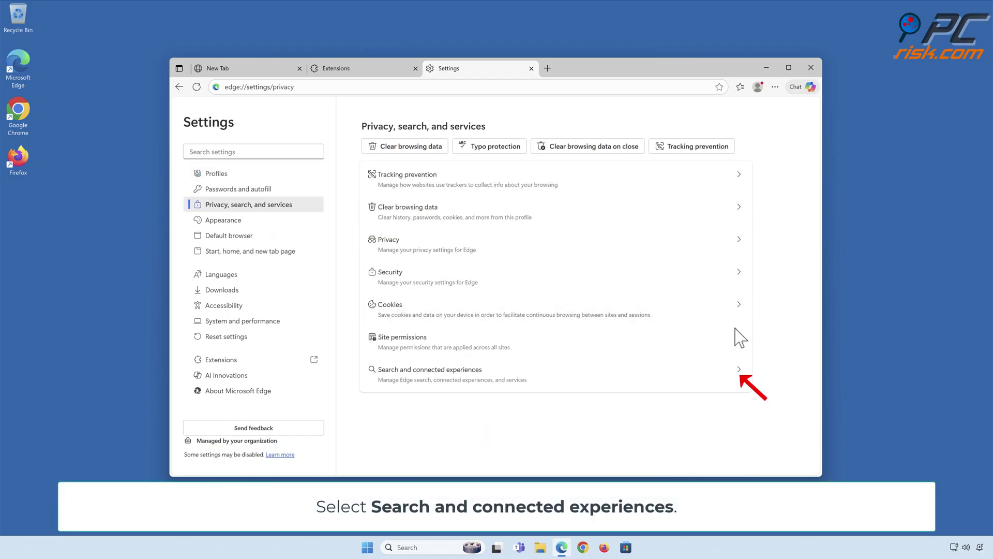
click(741, 383)
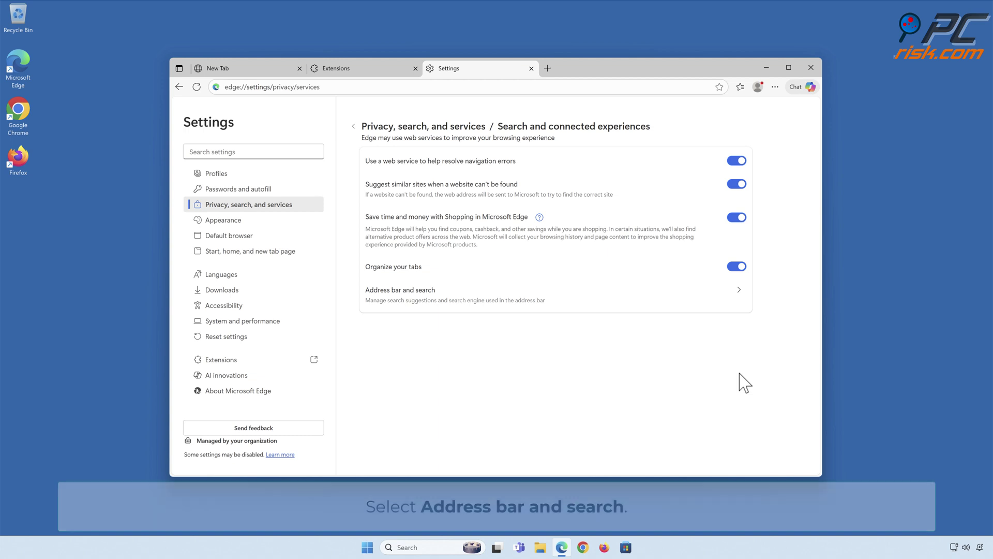
click(740, 295)
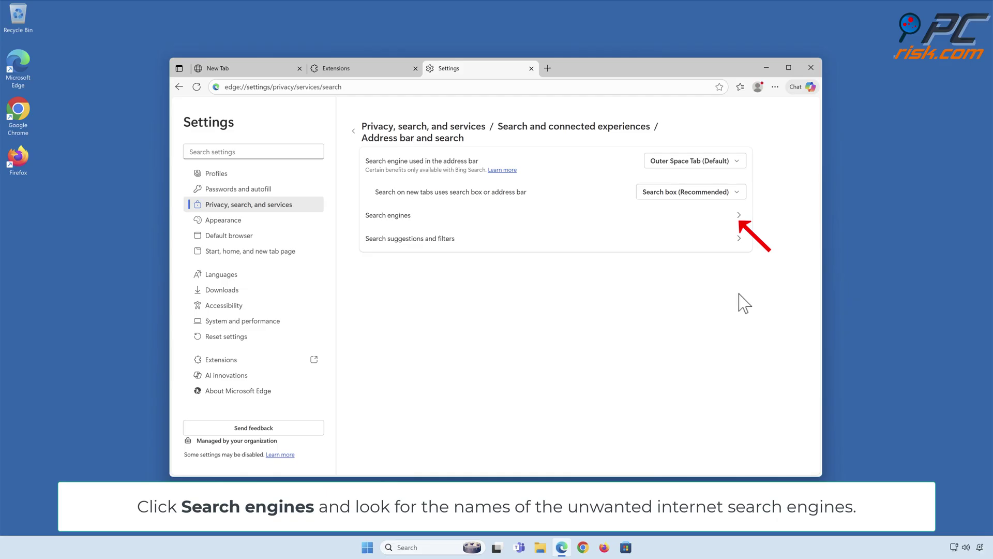
click(738, 216)
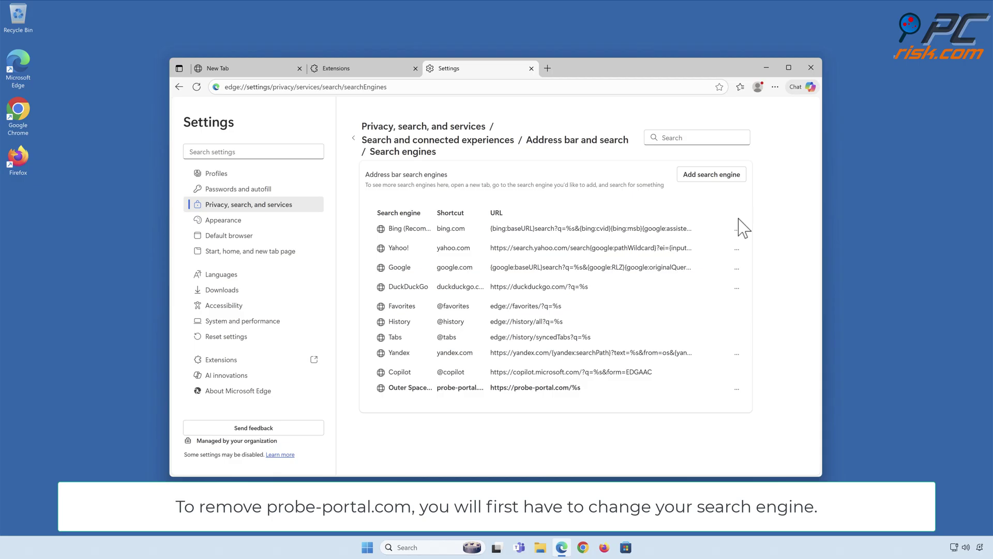
- Make Bing Edge's default search engine and remove the Outer Space Tab probe-portal.com entry
click(737, 230)
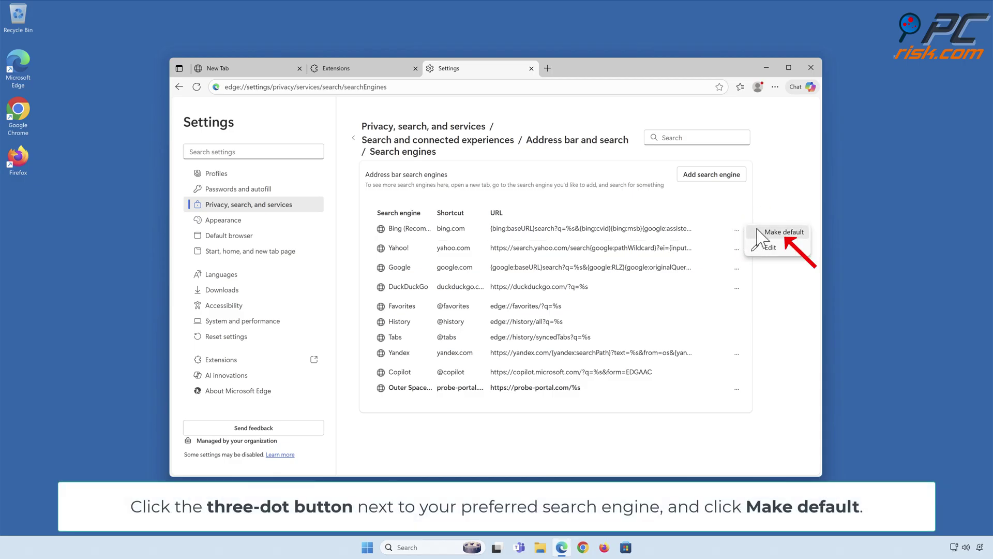
click(786, 234)
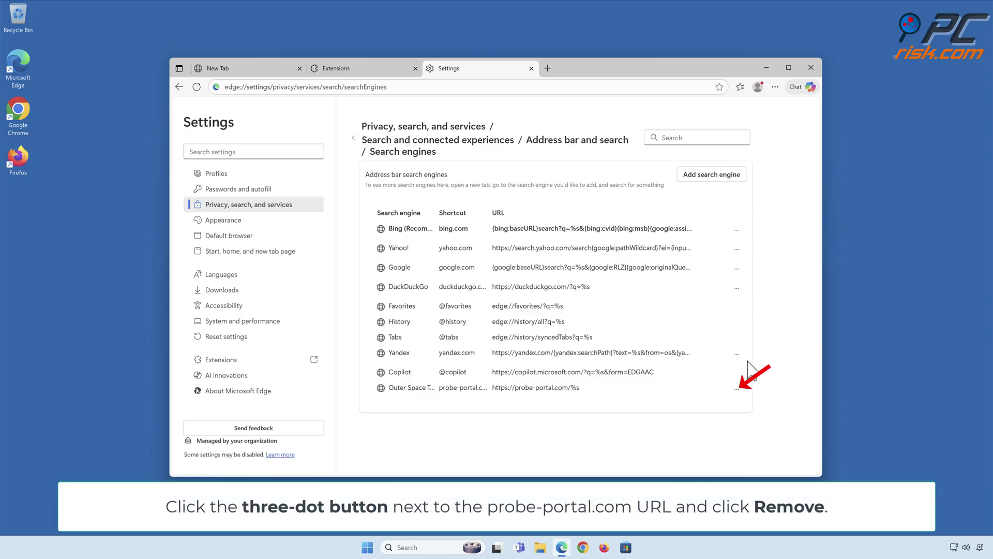
click(737, 388)
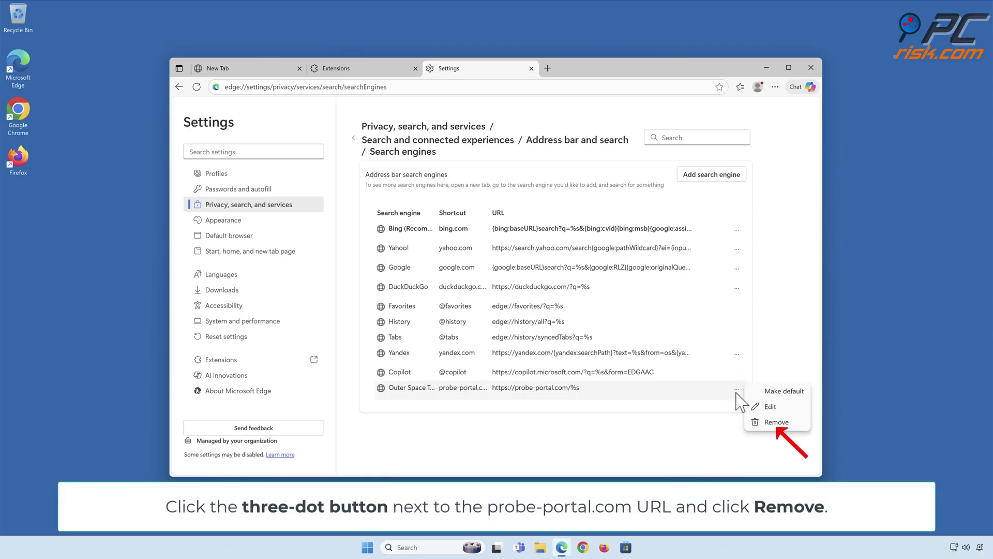
click(777, 425)
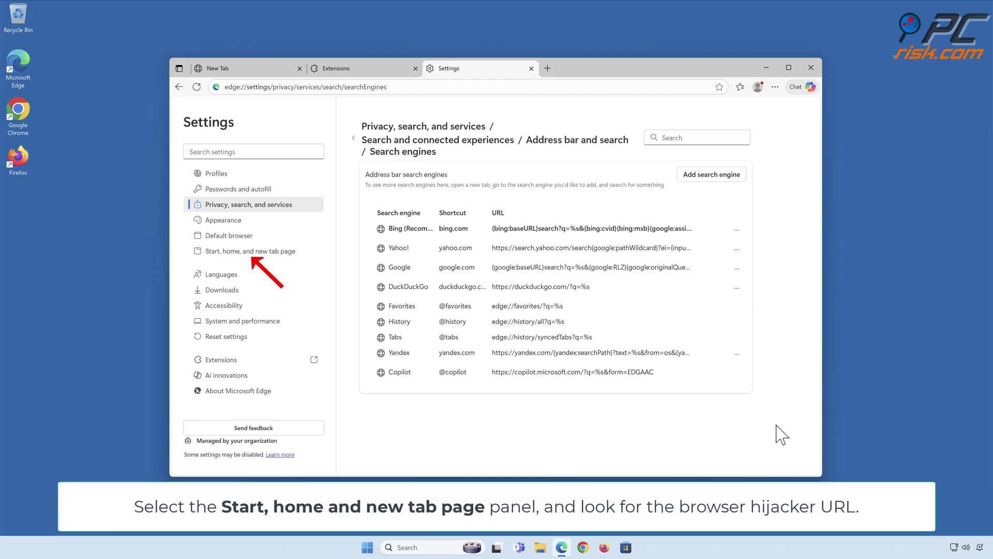
- Delete probe-portal.com from Edge's startup sites and close Edge
click(253, 258)
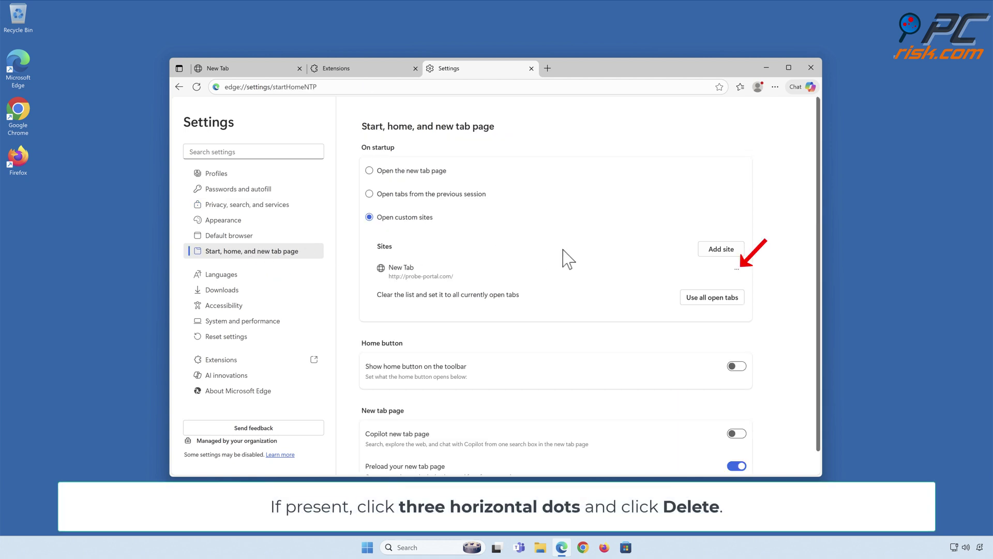
click(737, 269)
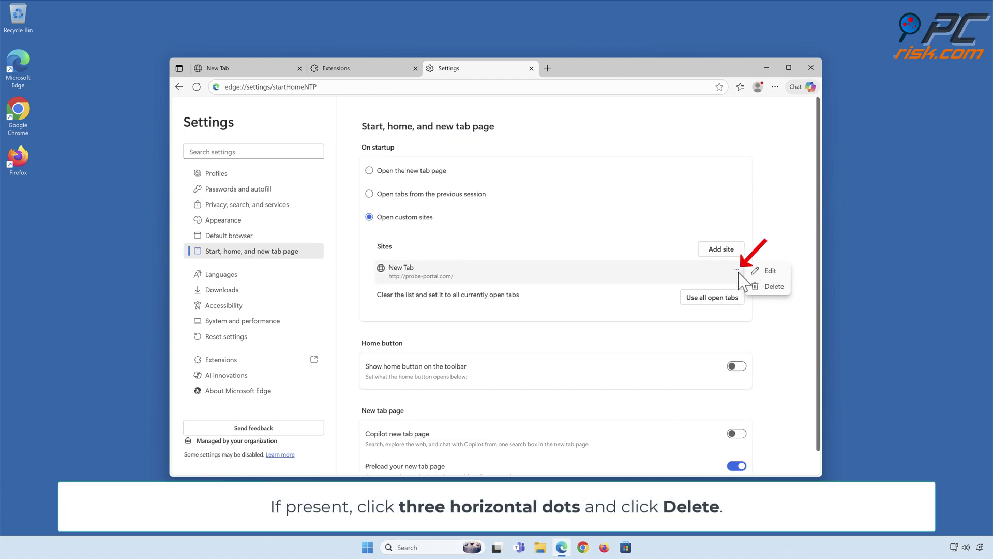
click(775, 287)
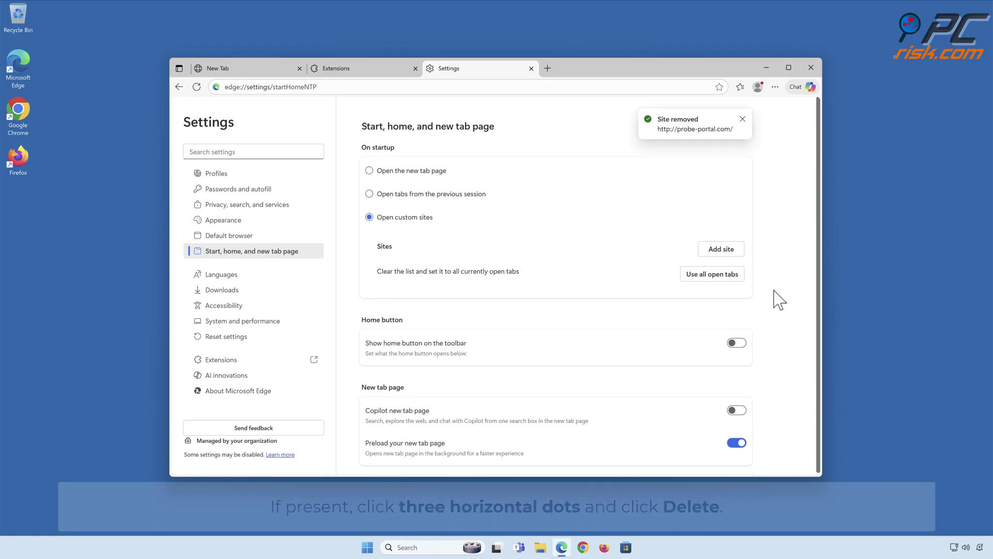
click(810, 67)
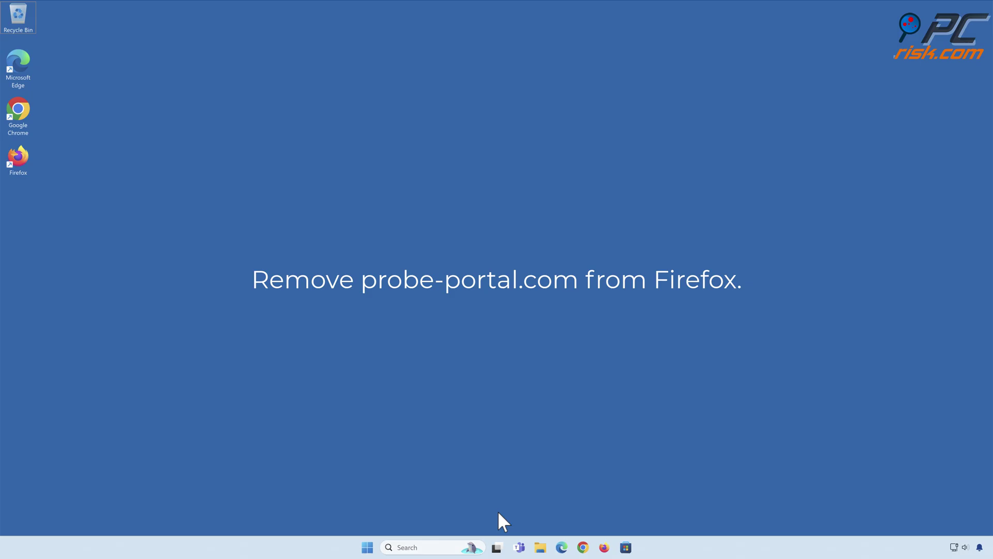
- Launch Firefox, open Add-ons and themes, and choose Remove for the Safe Browsing extension
click(603, 548)
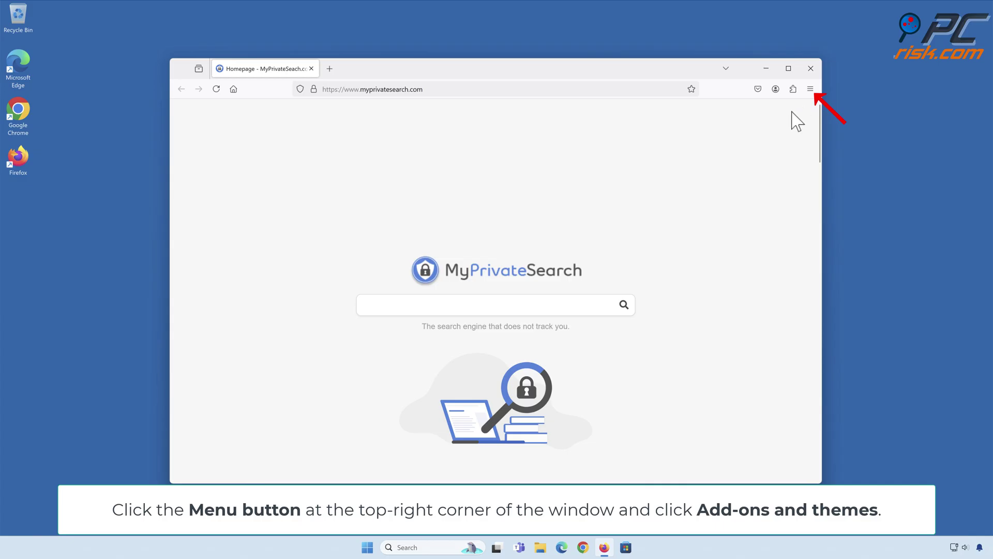
click(810, 88)
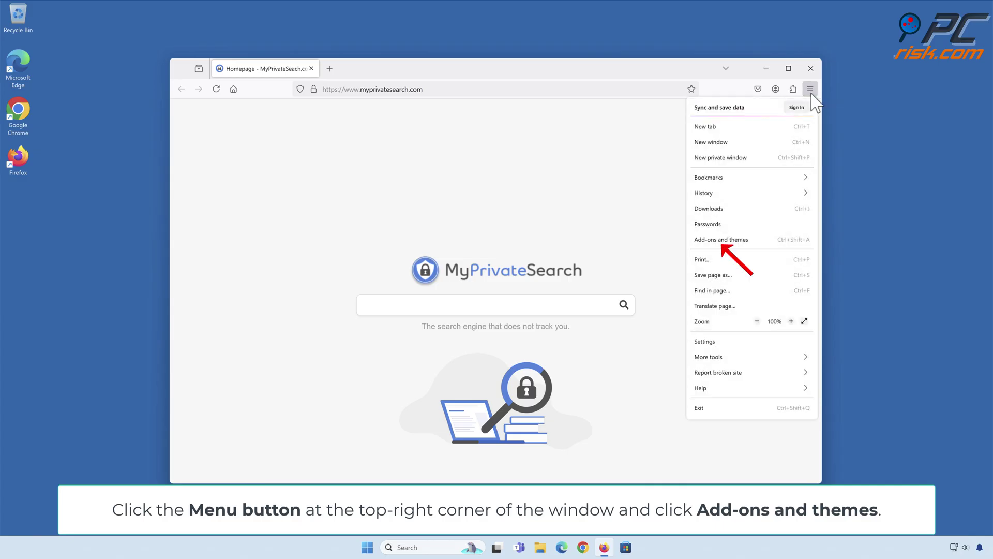
click(724, 239)
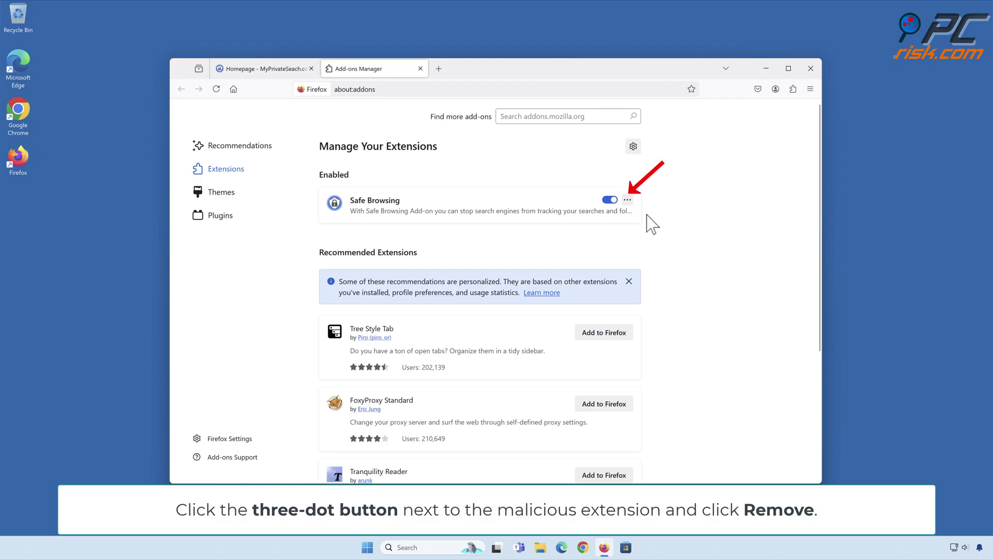
click(627, 199)
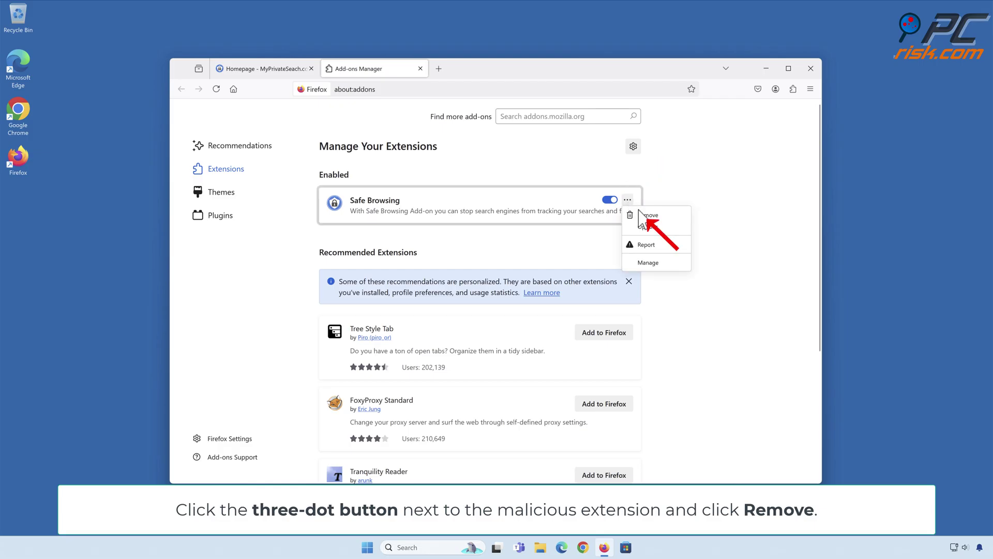
click(647, 216)
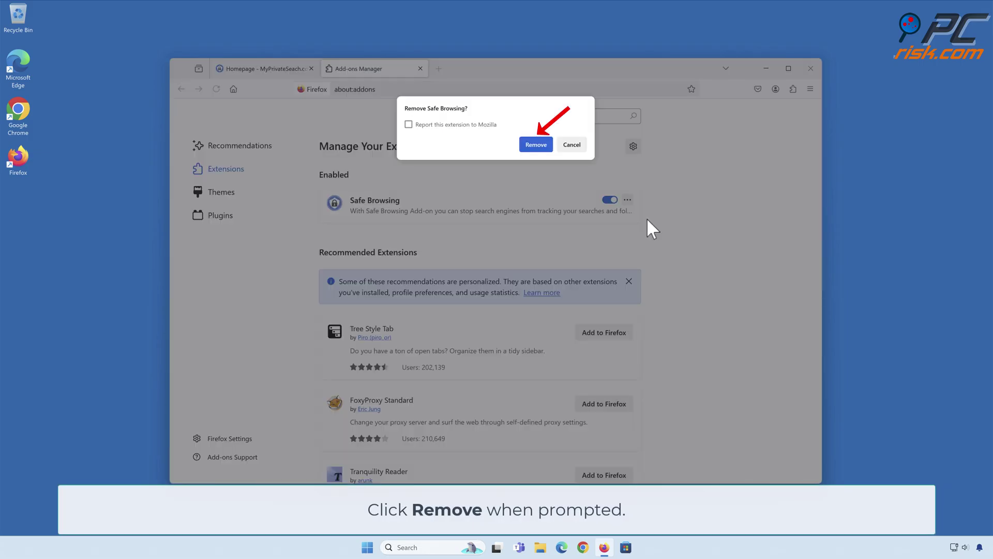
- Confirm removing Safe Browsing, then set Google as Firefox's default search engine
click(535, 145)
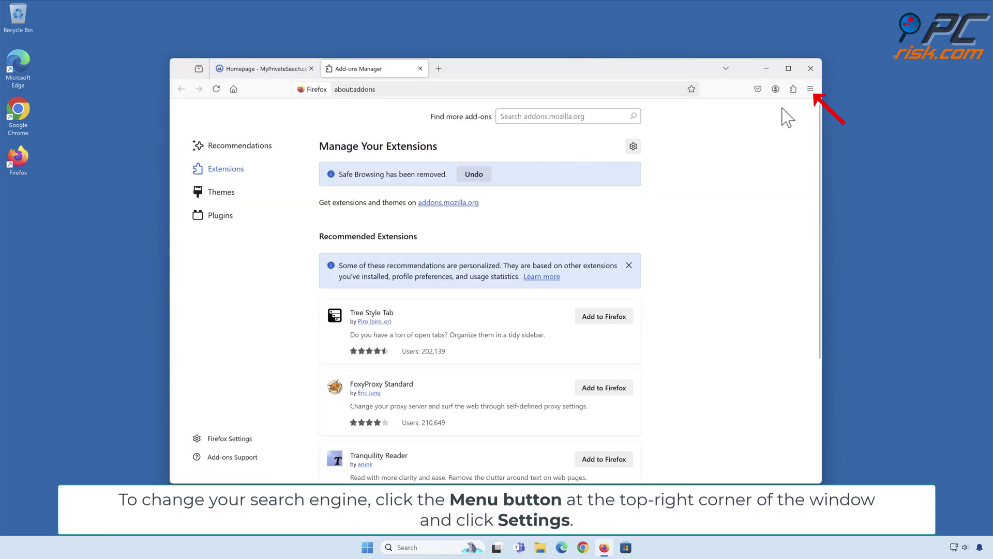
click(810, 89)
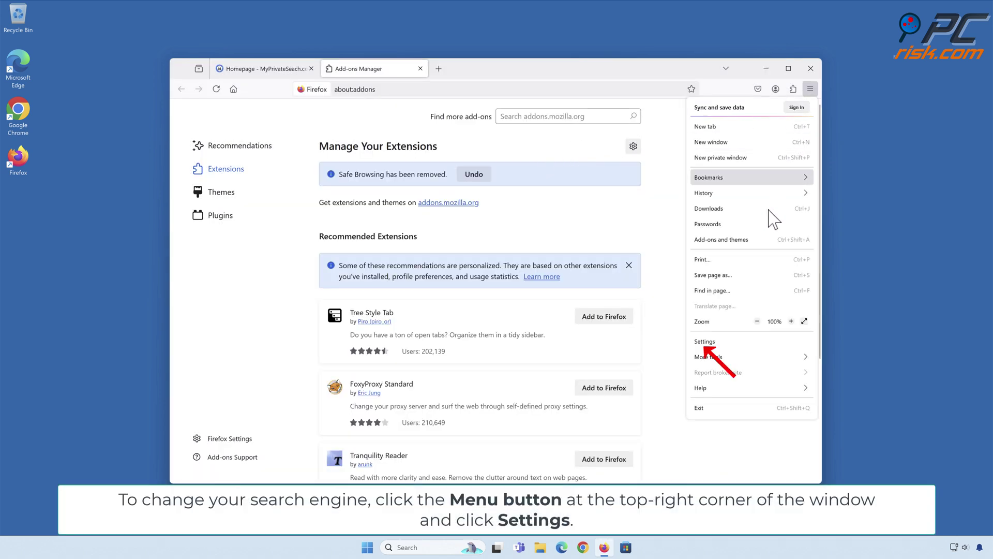
click(705, 346)
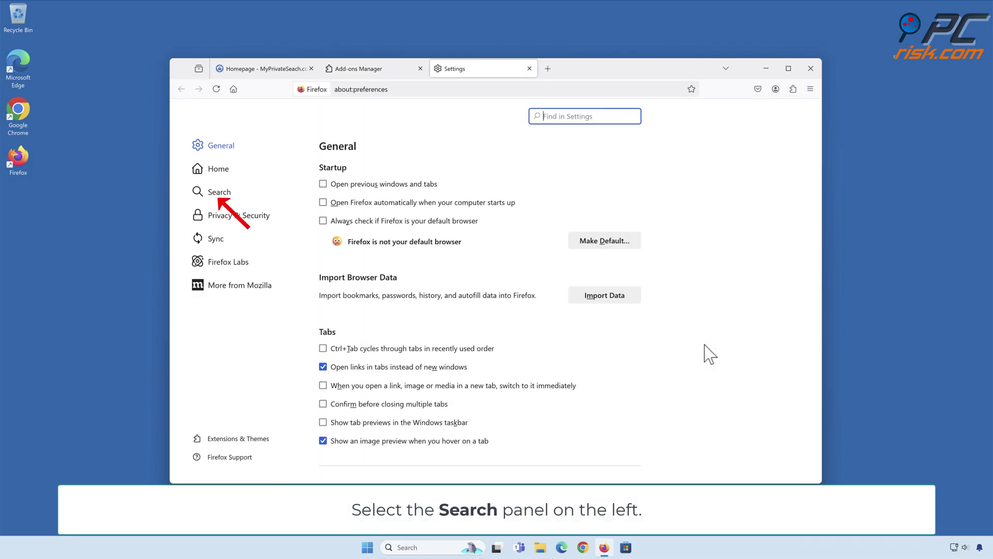
click(219, 193)
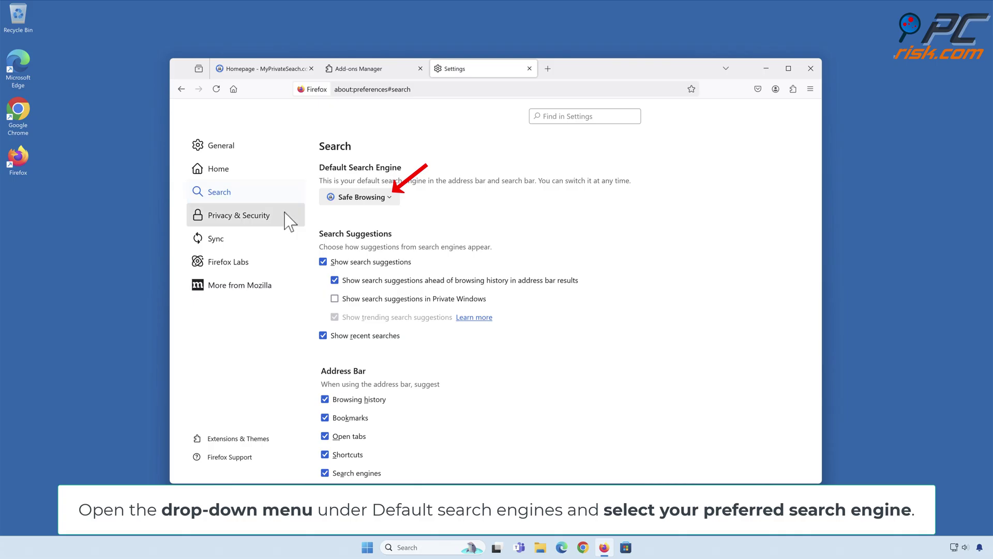
click(390, 200)
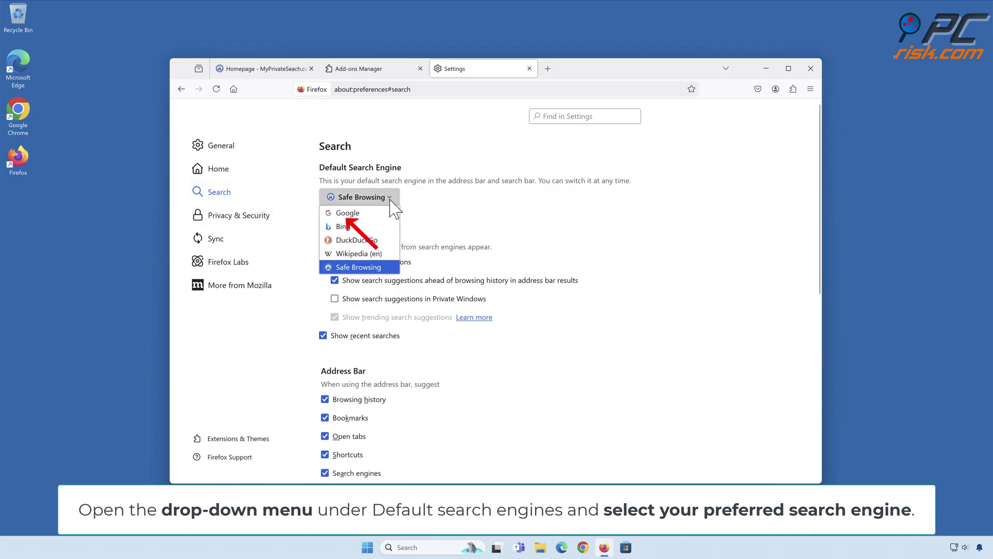
click(347, 215)
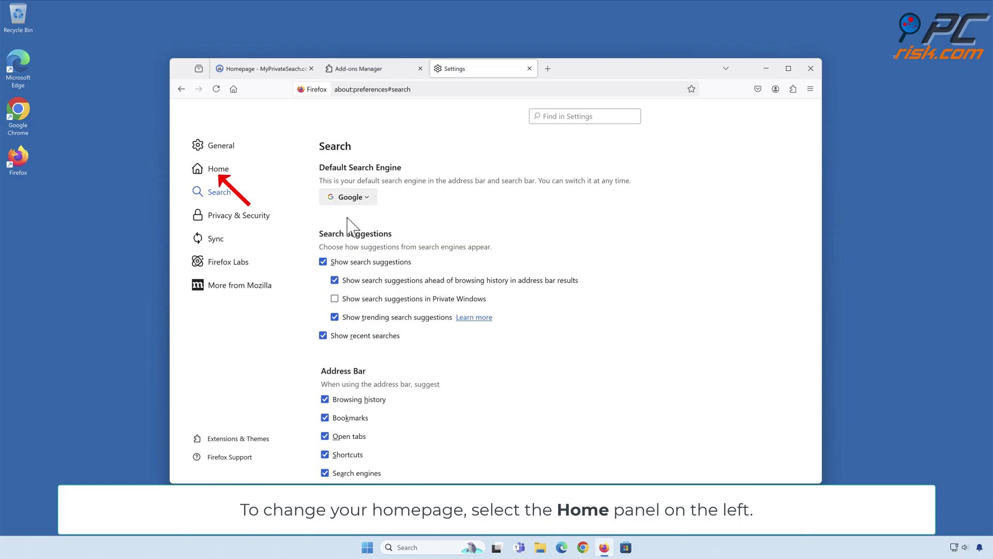
- Set Firefox's homepage and new windows to Firefox Home (Default), then close Firefox
click(219, 171)
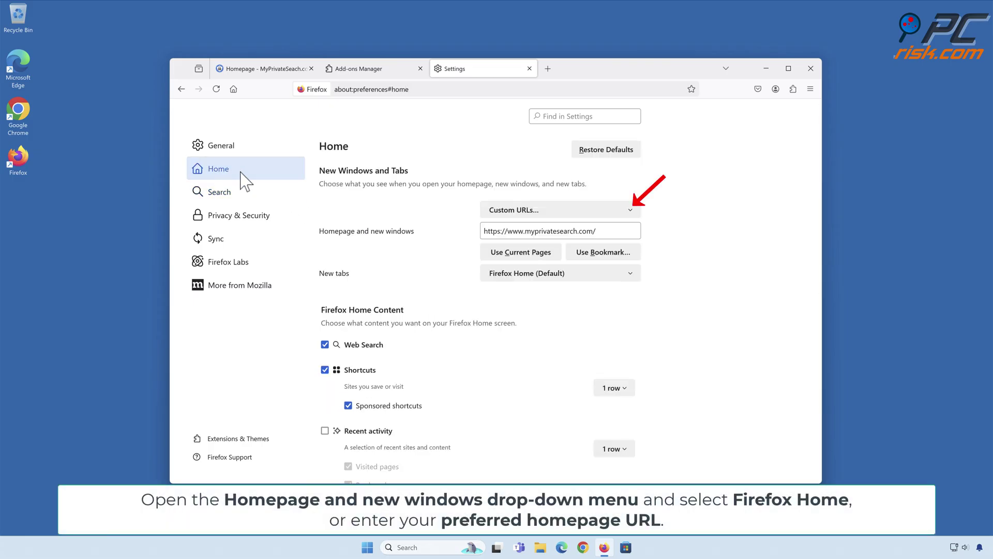
click(630, 212)
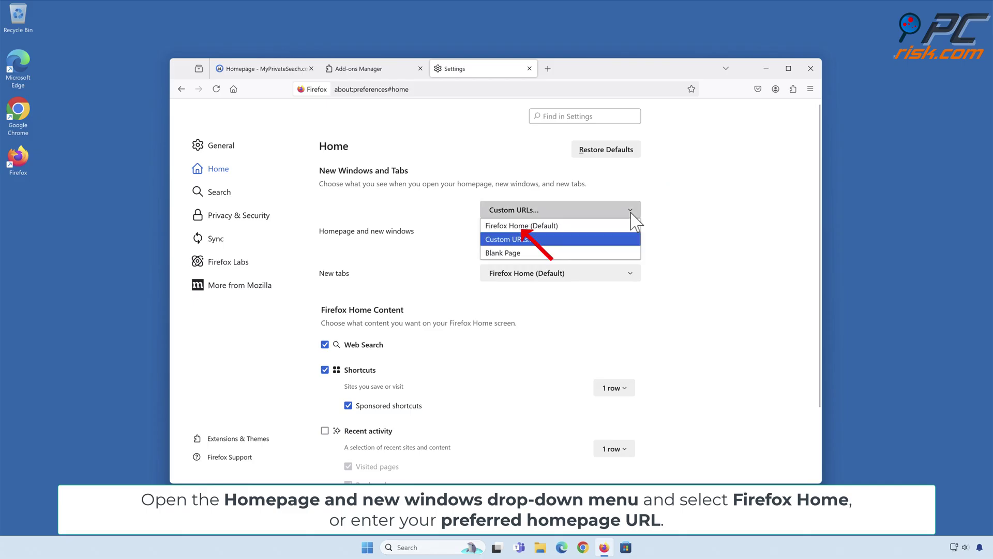
click(528, 227)
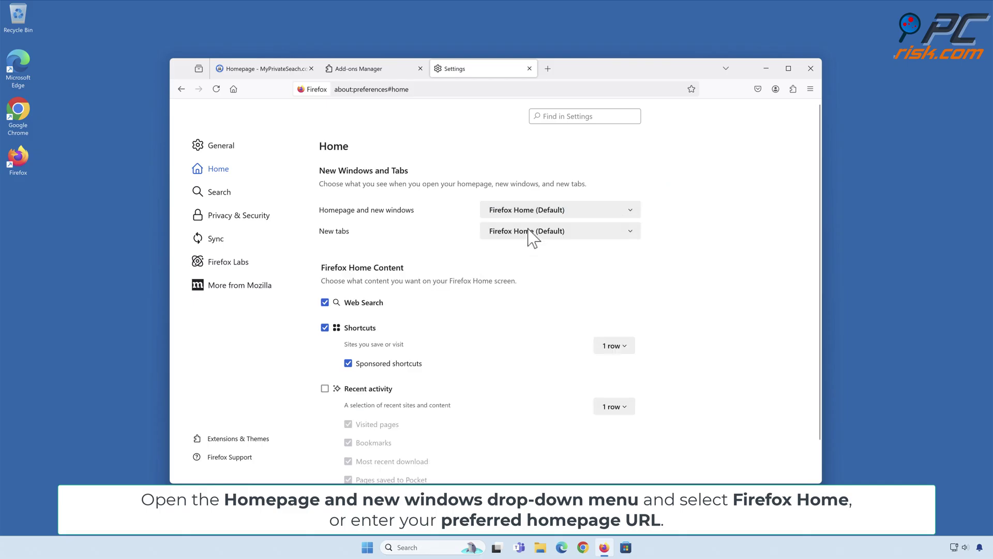
click(810, 69)
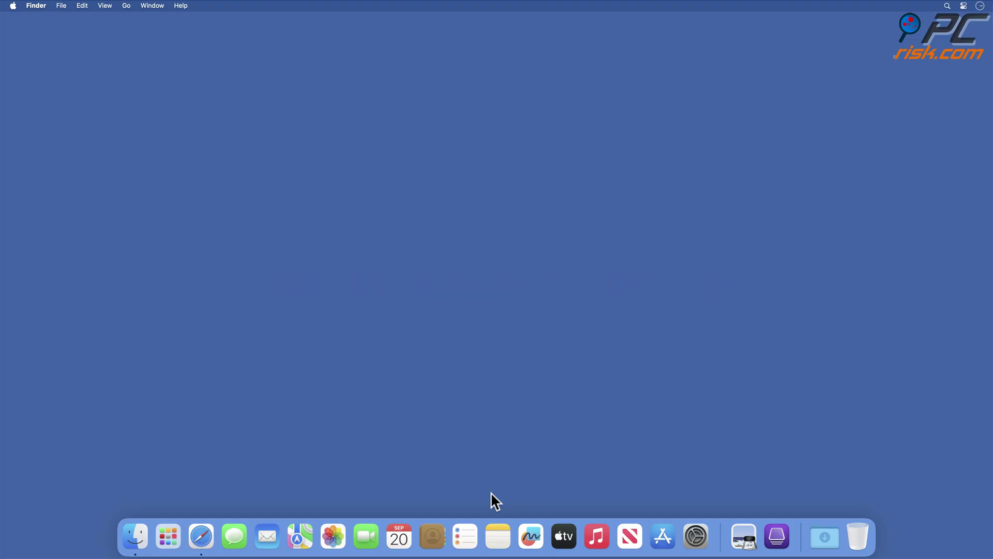
- Launch Safari, go to its Extensions settings, and try uninstalling AssessmentBranded
click(202, 543)
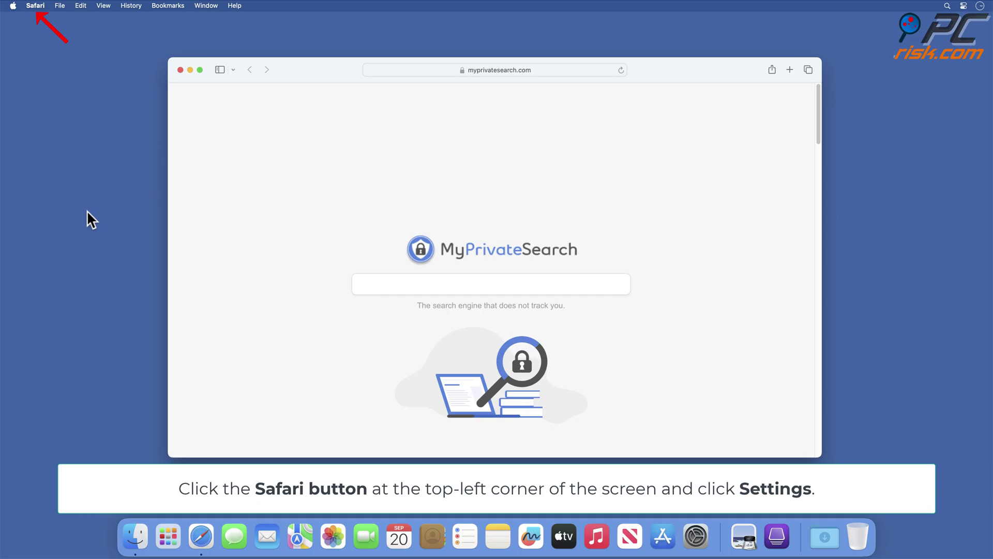
click(35, 6)
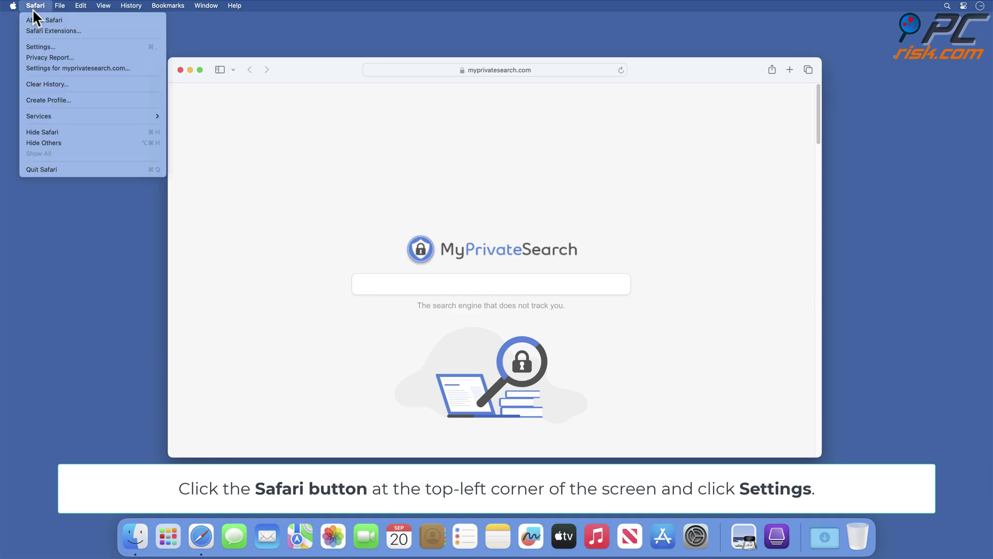
click(37, 48)
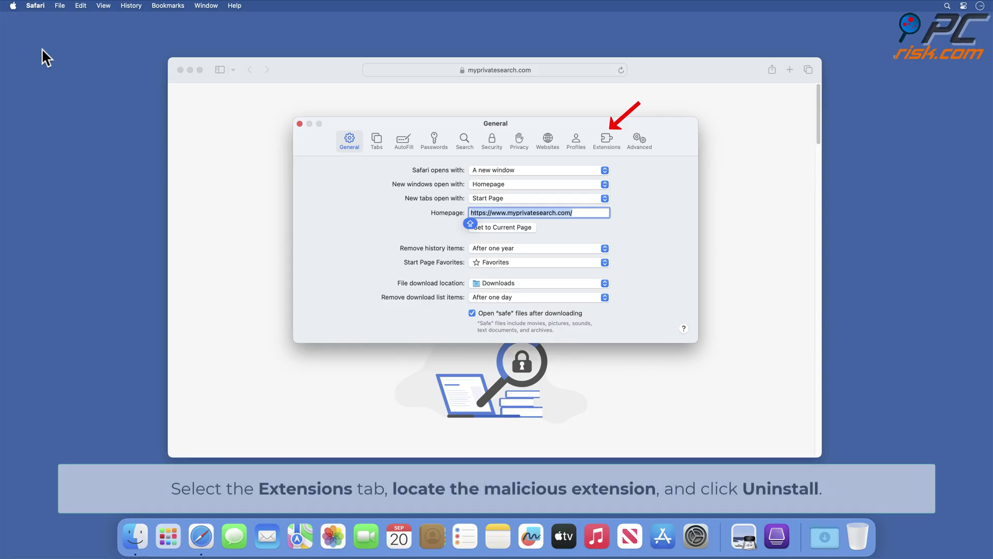
click(607, 147)
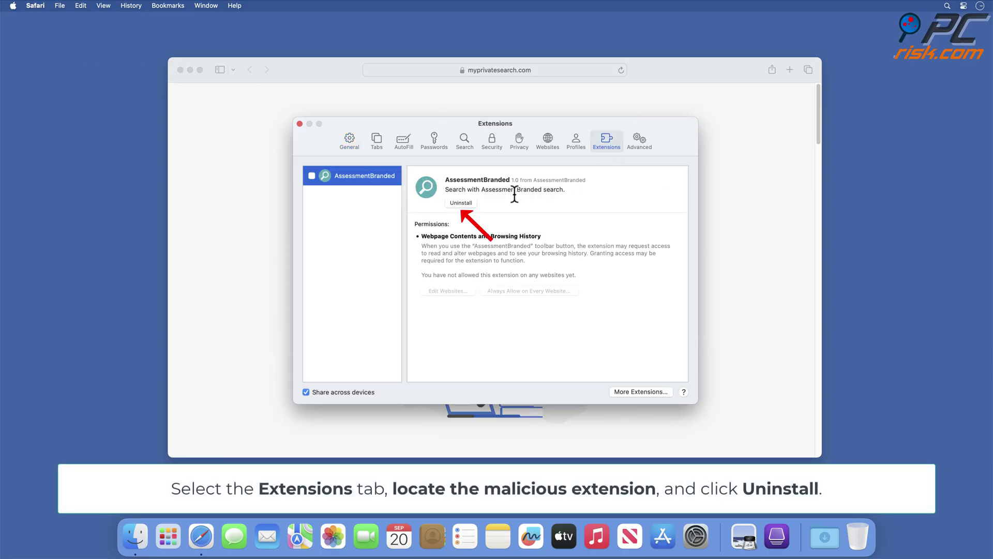
click(461, 203)
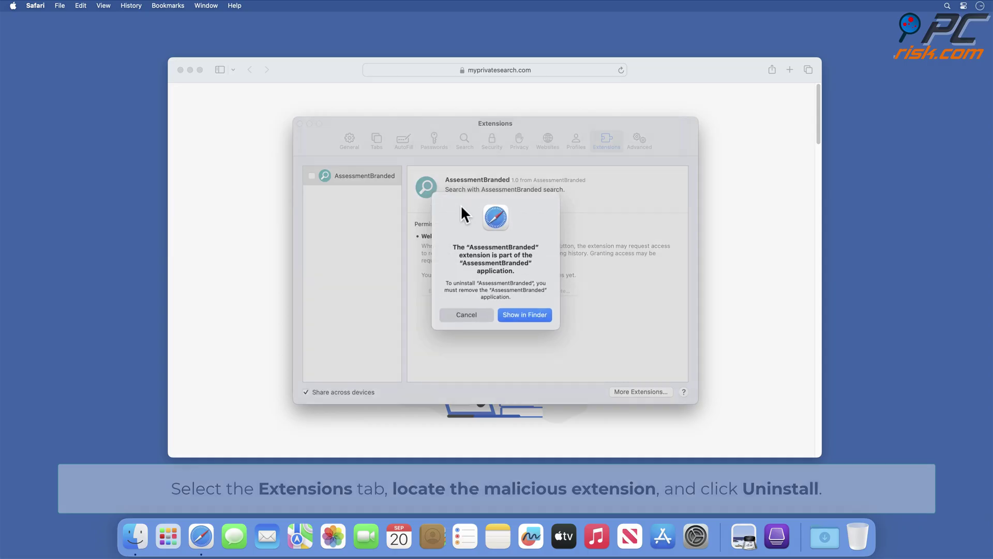
- Trash the AssessmentBranded app from Applications, empty the Trash, and close the Finder window
click(524, 314)
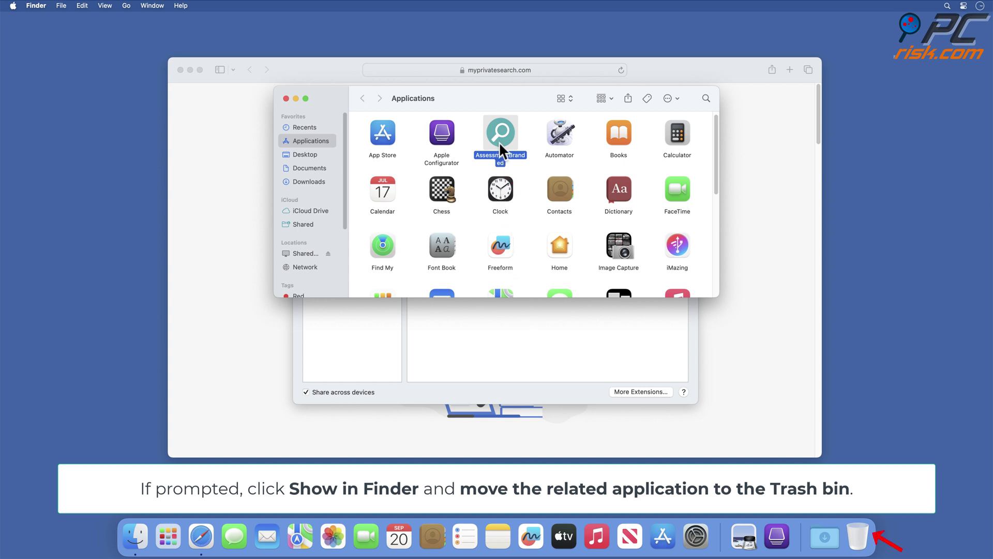
drag(499, 141, 857, 537)
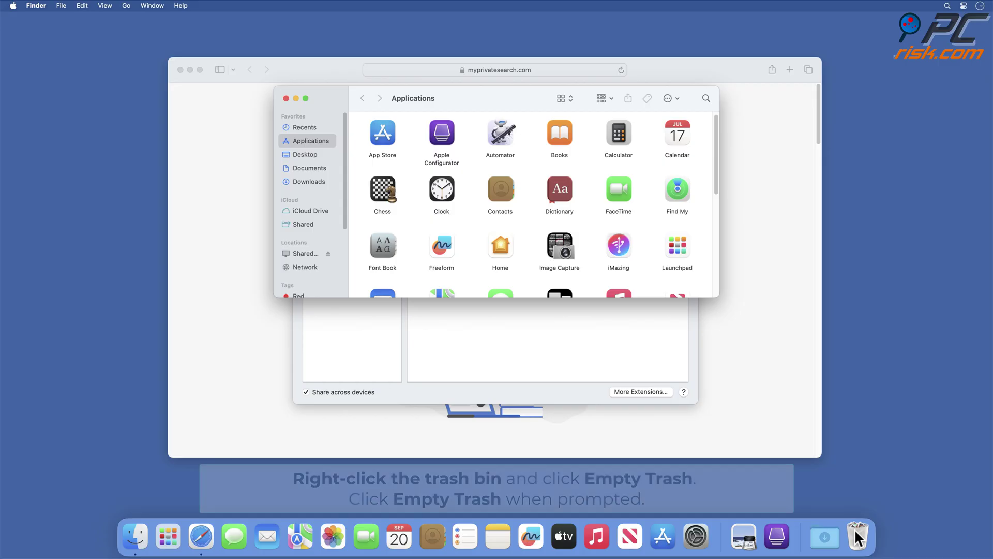
right_click(856, 533)
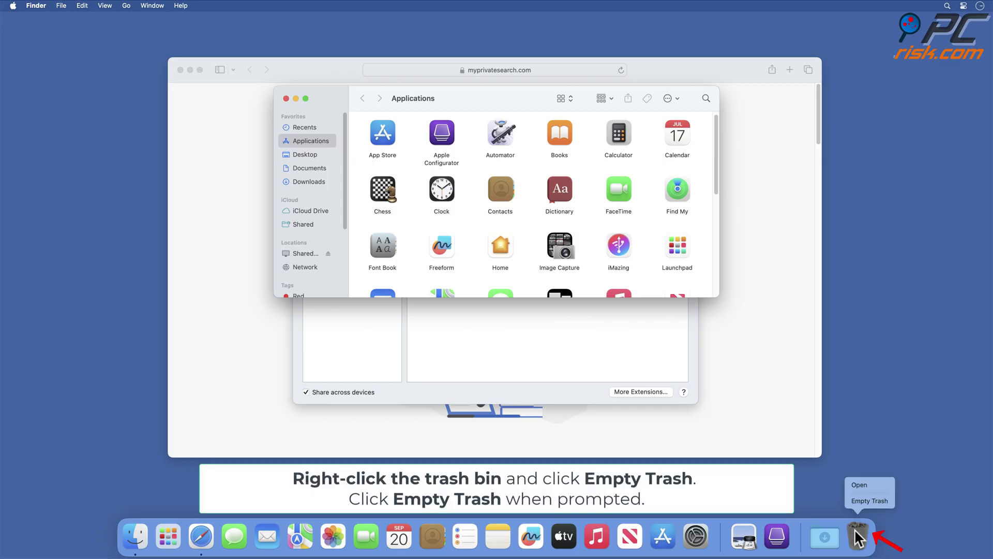
click(872, 503)
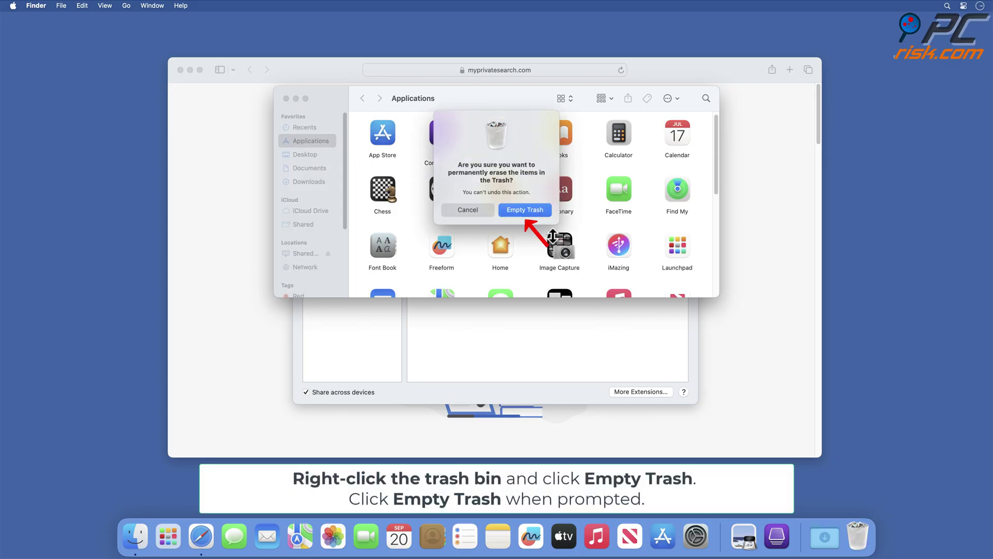
click(525, 210)
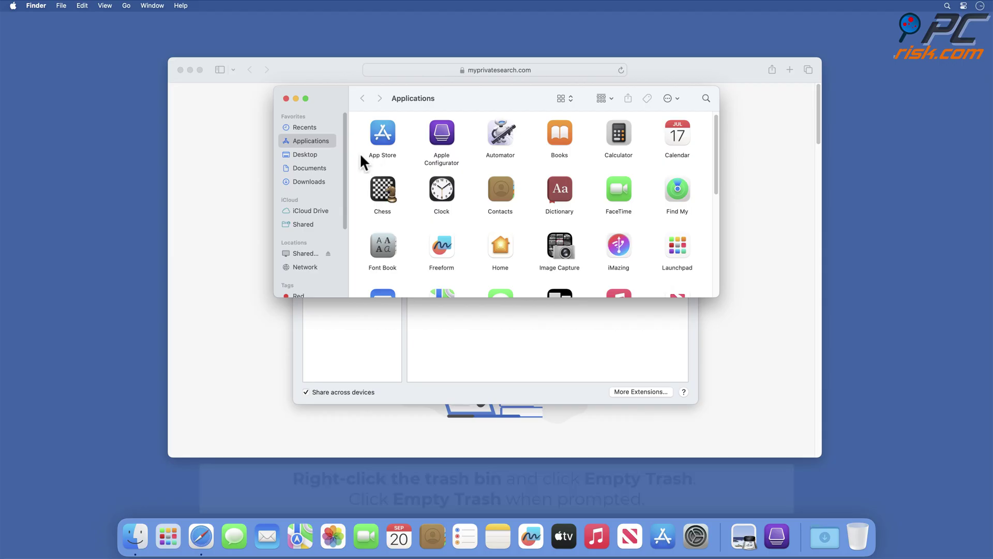
click(286, 98)
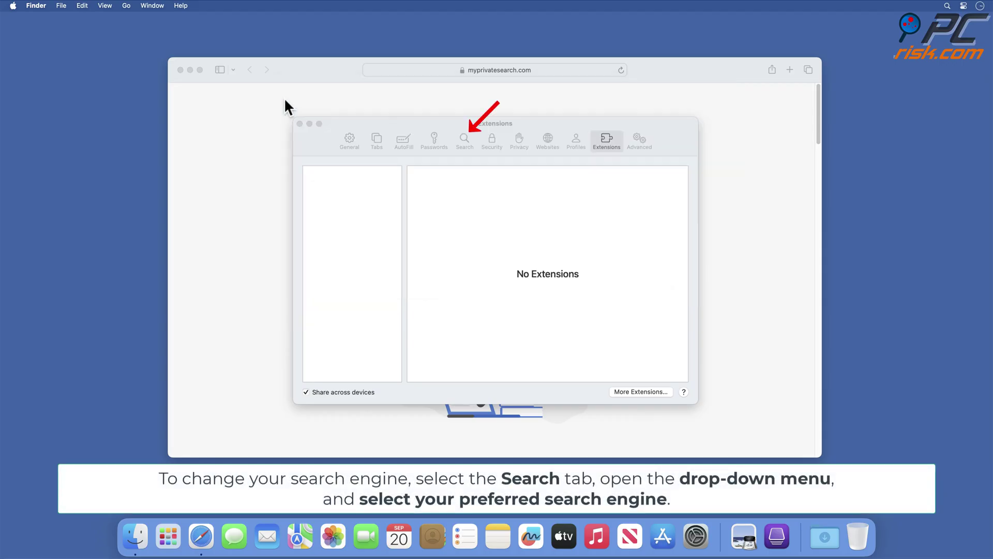
- Set Safari's search engine to DuckDuckGo
click(466, 148)
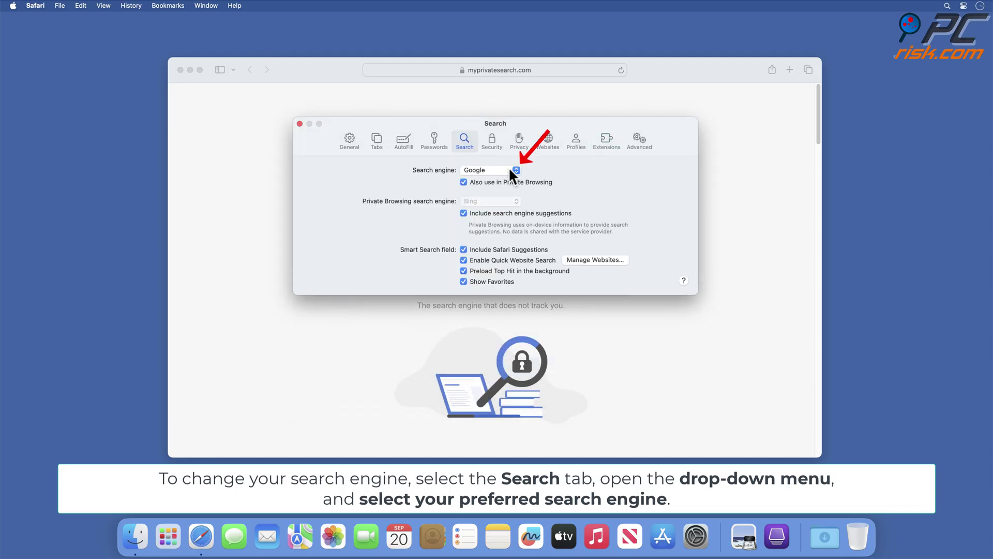
click(516, 171)
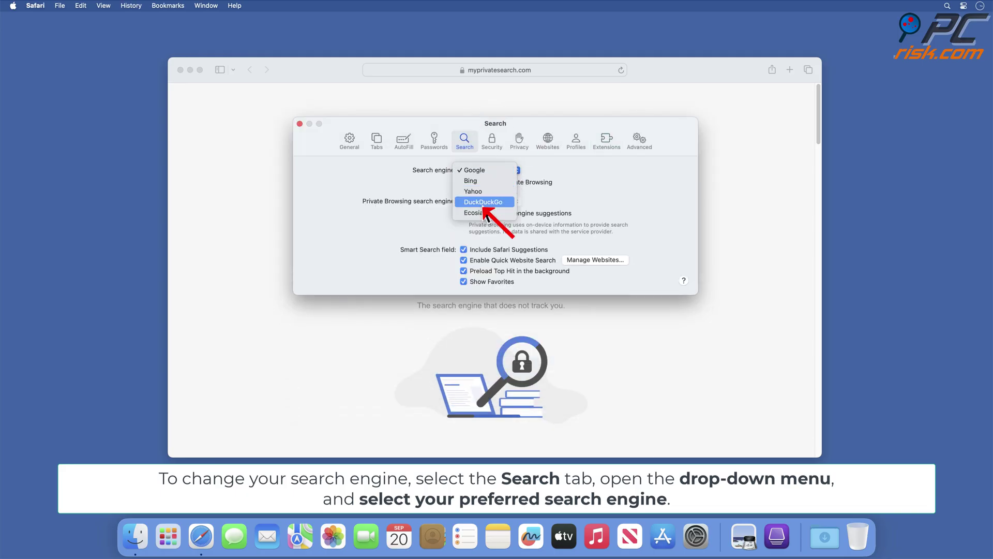
click(483, 202)
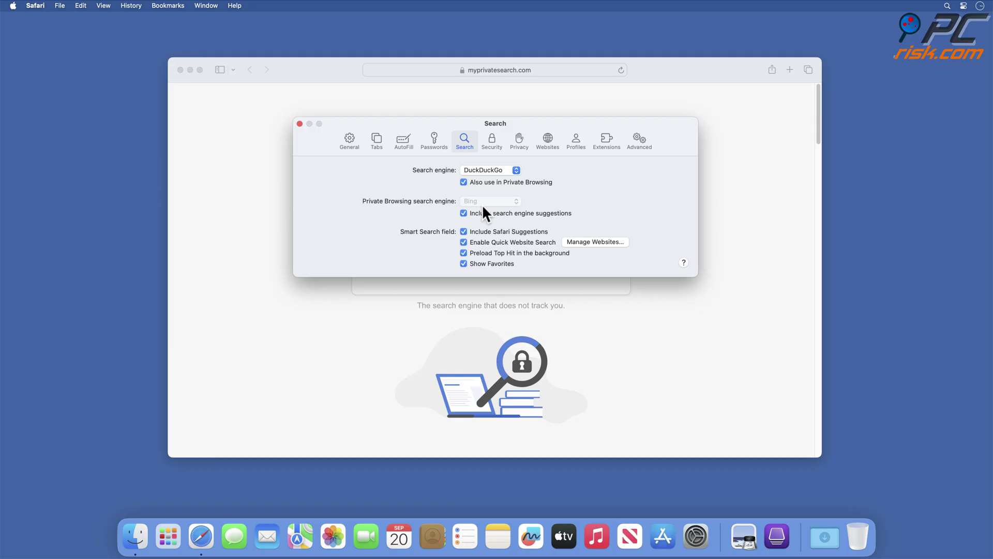
click(349, 151)
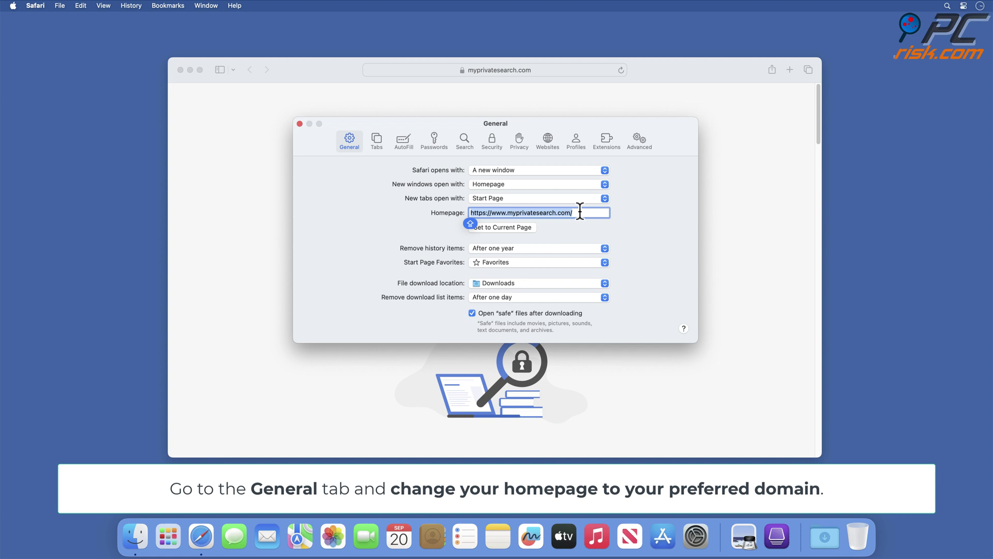
key(BackSpace)
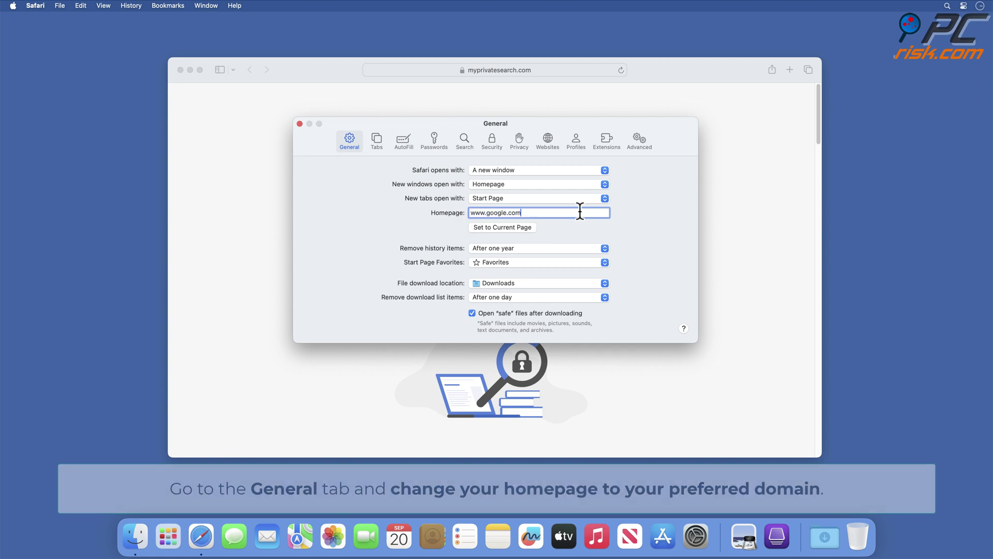
click(300, 124)
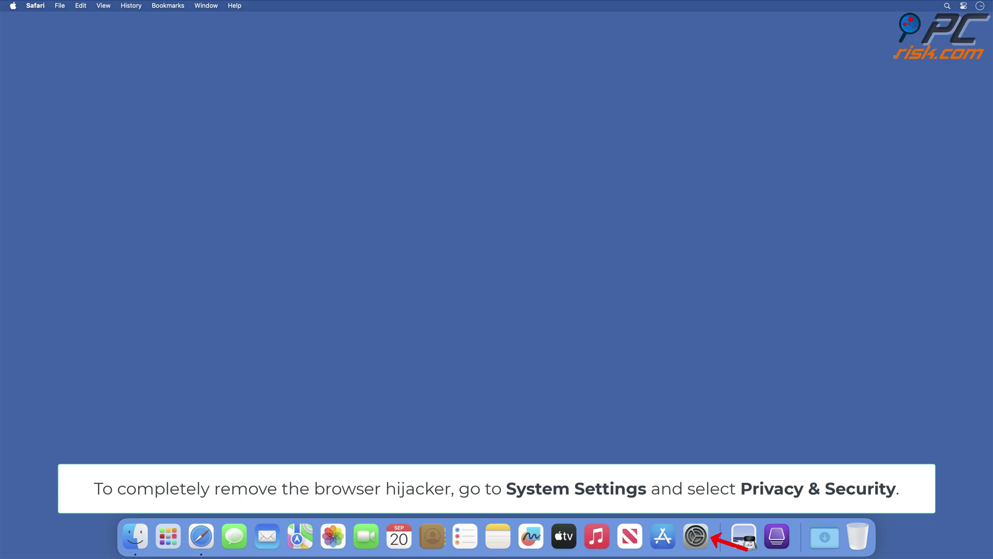
- Open Profiles under Privacy & Security and request removal of the Hijacker profile
click(696, 535)
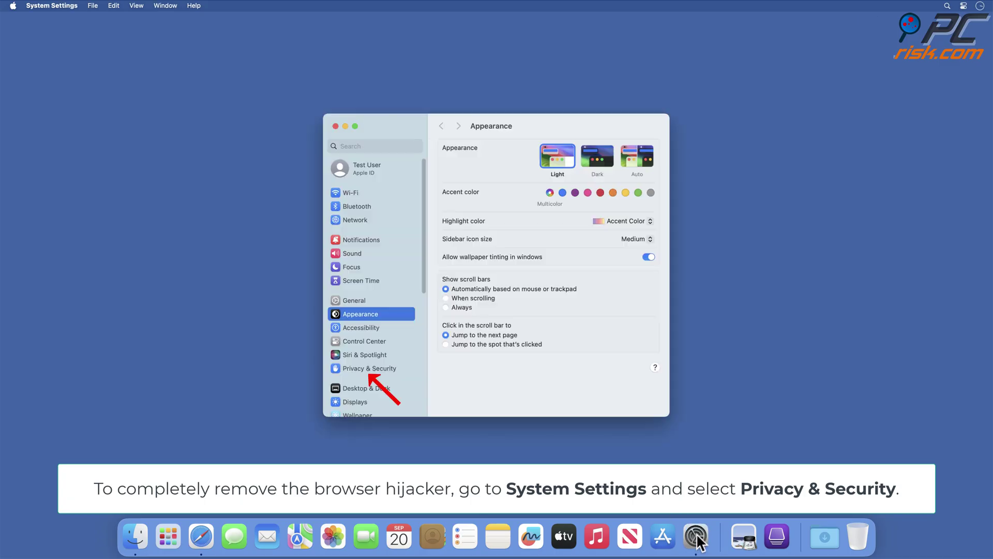
click(368, 369)
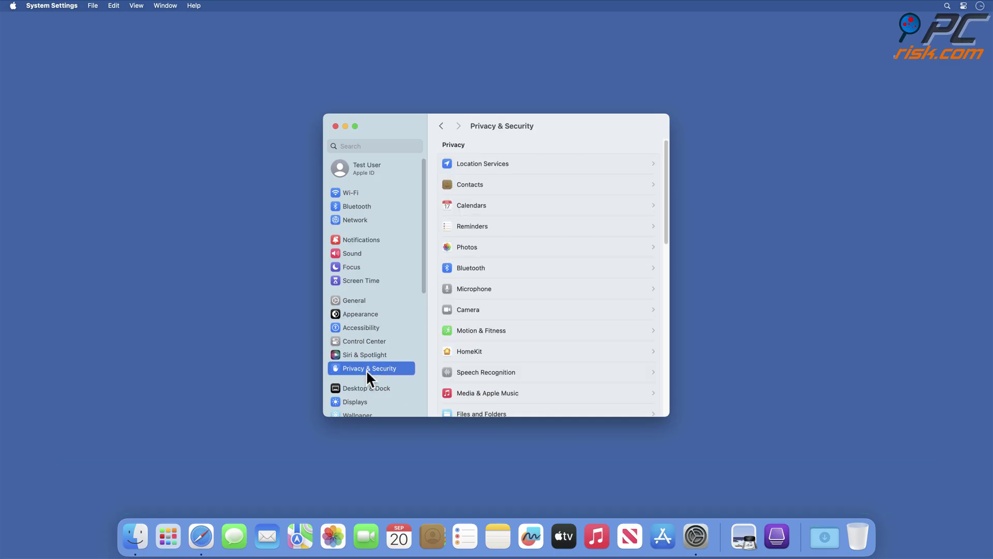
scroll(572, 290, down, 10)
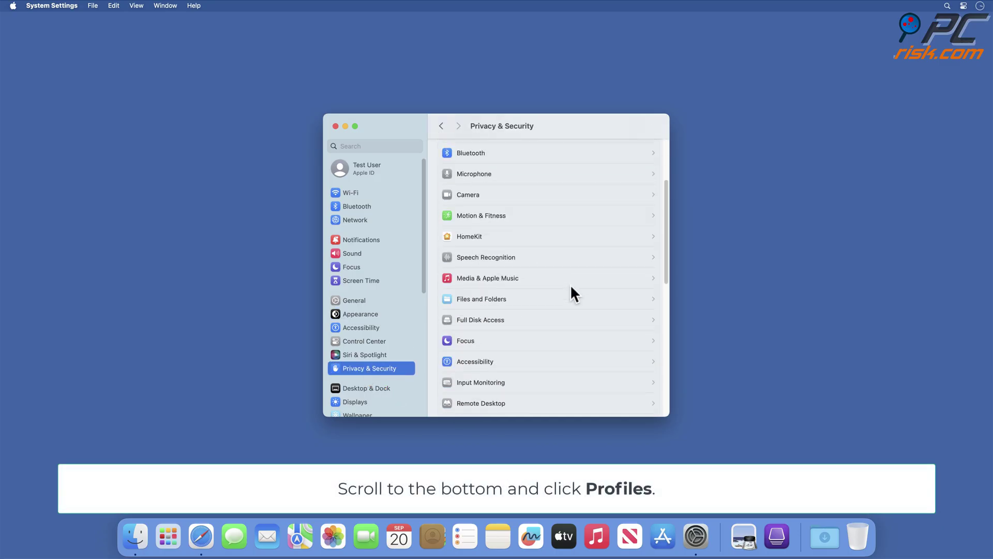
scroll(571, 288, down, 5)
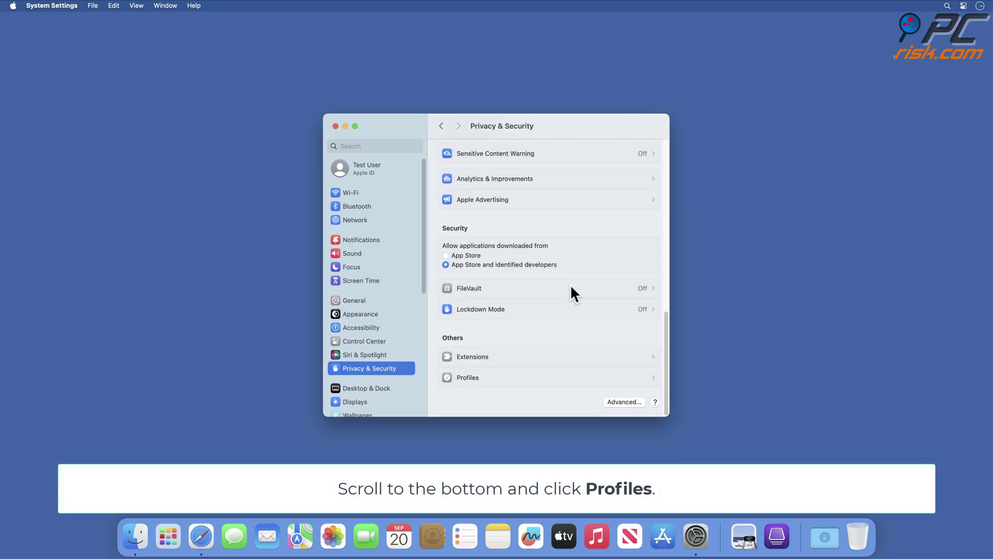
click(467, 381)
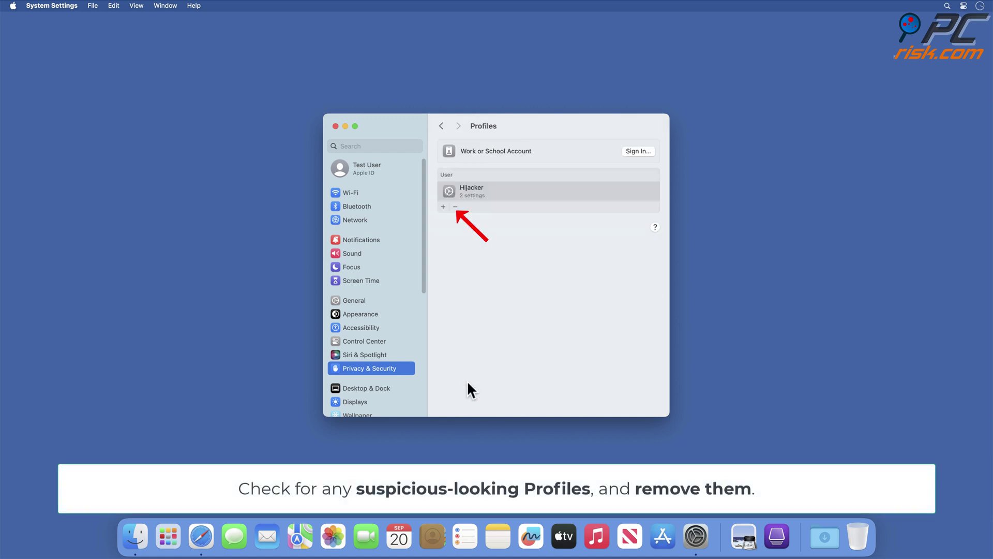
click(455, 206)
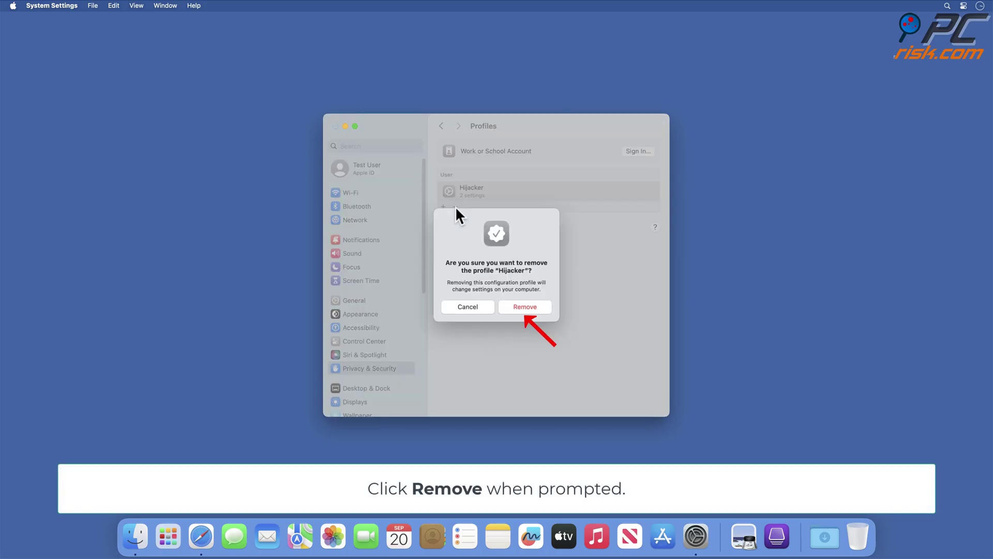